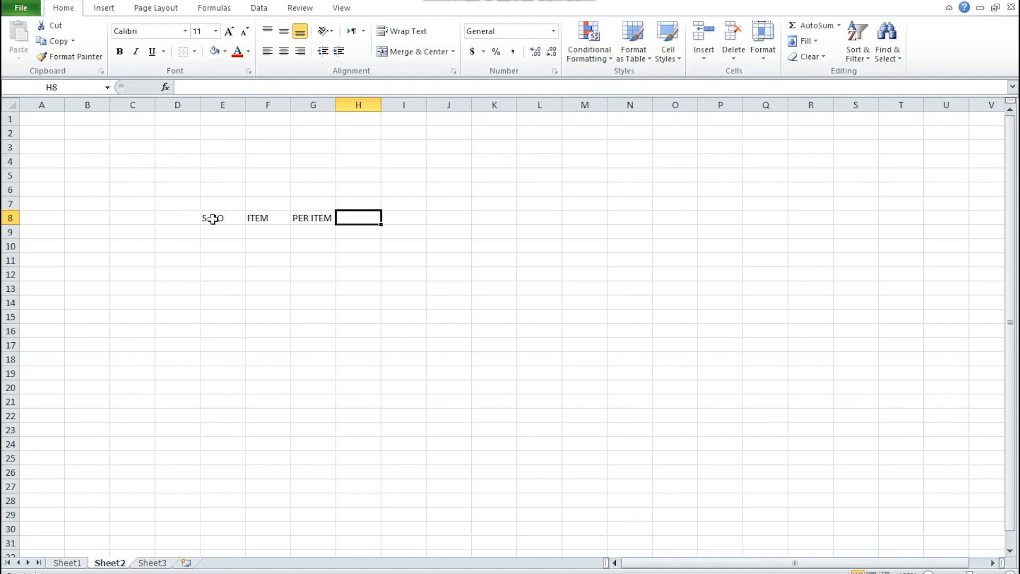
Enter the column headers CELL in H8 and TOTAL in I8
{"action": "type", "text": "CELL"}
{"action": "key", "text": "Tab"}
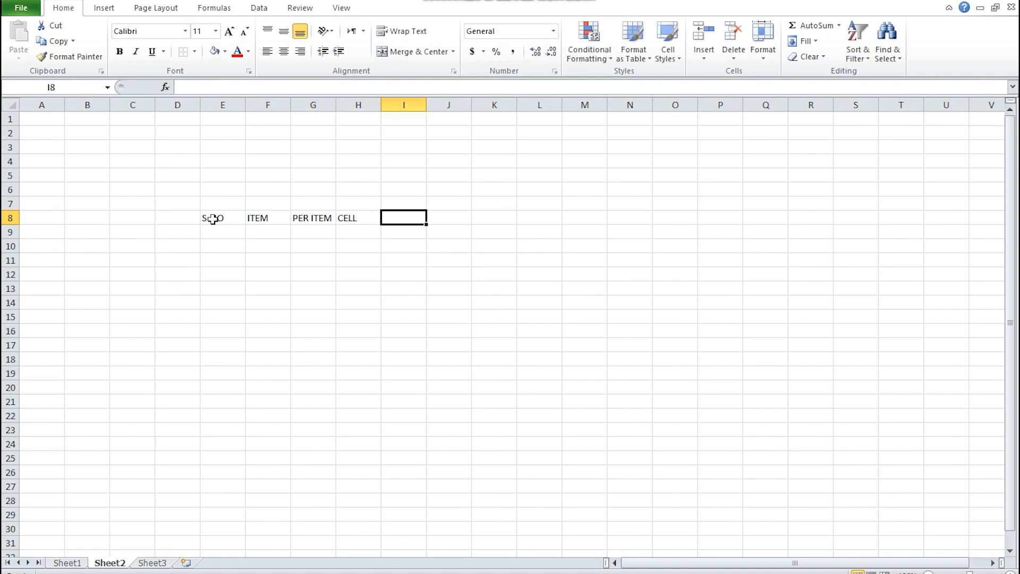
{"action": "type", "text": "TOTAL"}
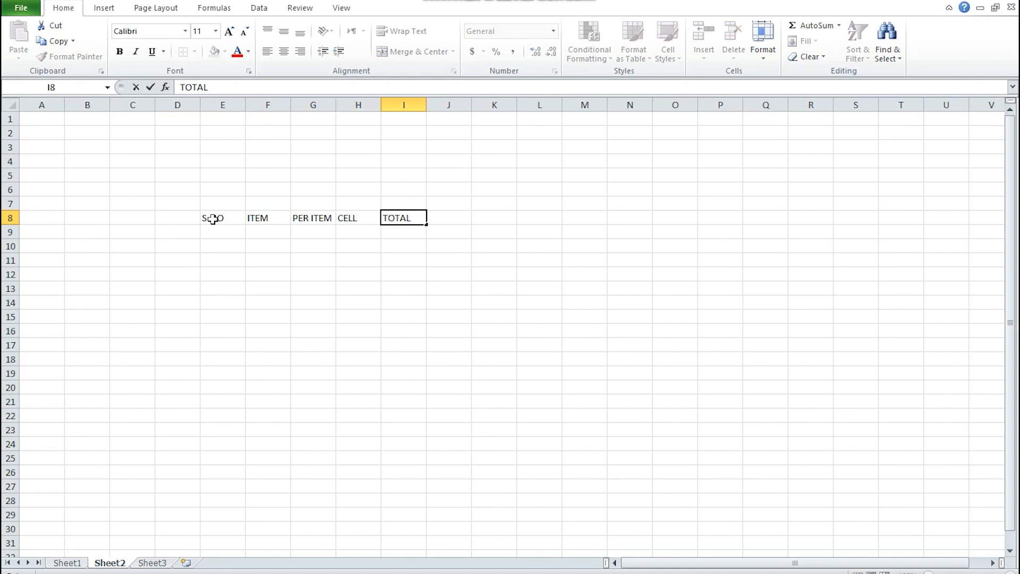
{"action": "key", "text": "Return"}
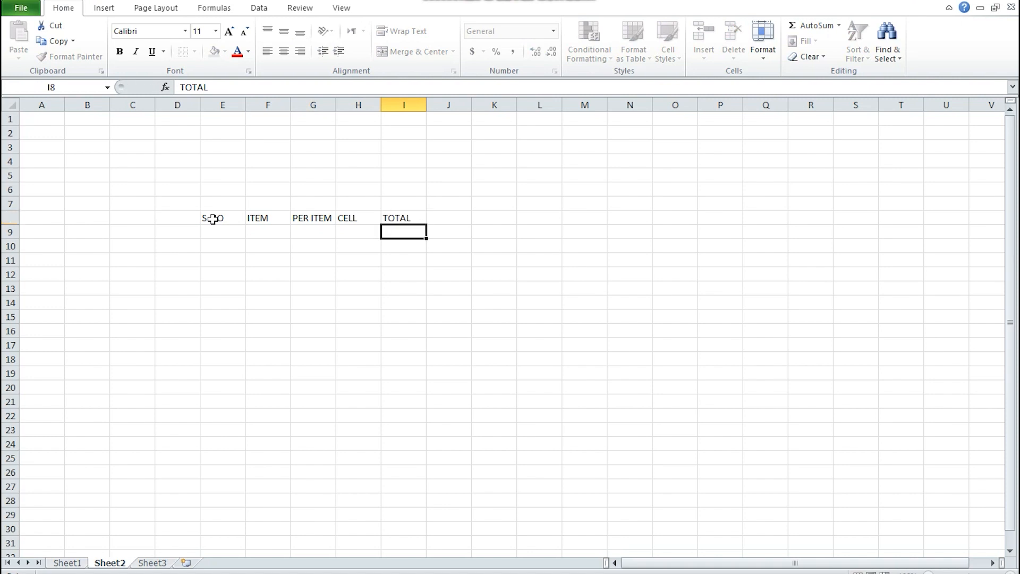
{"action": "key", "text": "Left"}
{"action": "key", "text": "Left"}
{"action": "key", "text": "Left"}
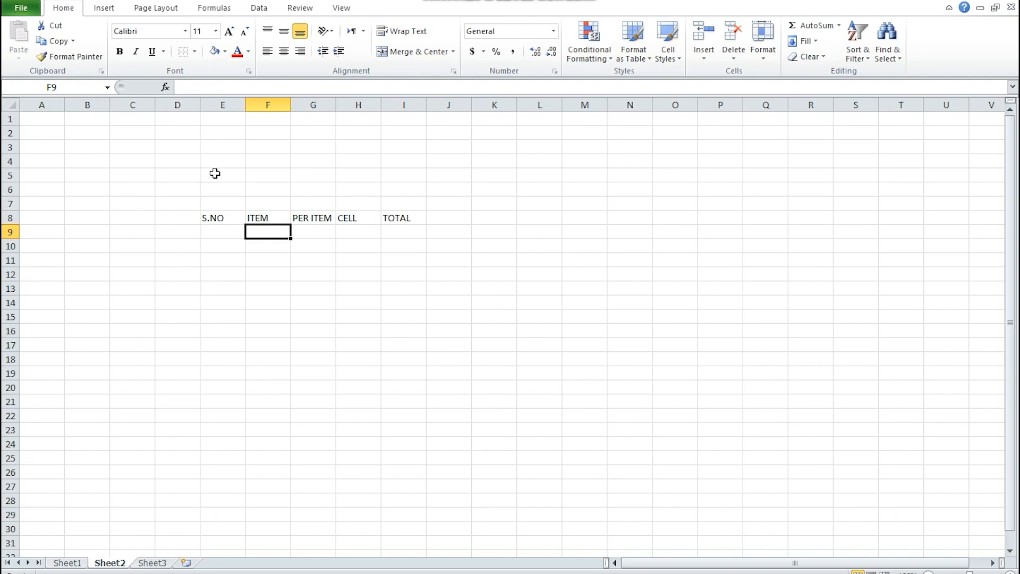
Merge and center E5:I7 above the headers and enter the title BOOK SHOP, aligned to the vertical middle
{"action": "left_click_drag", "start_coordinate": [220, 177], "coordinate": [393, 209]}
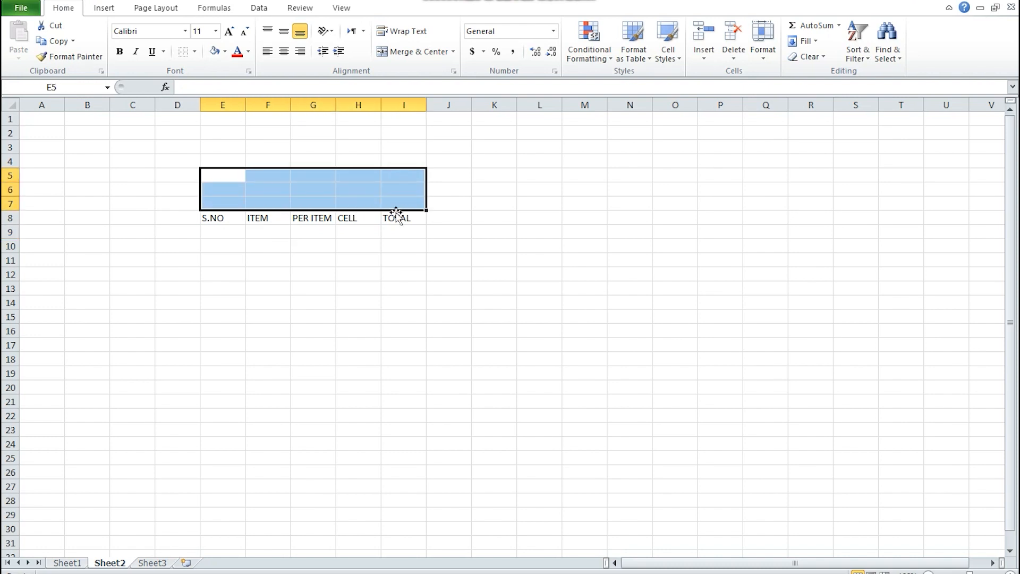
{"action": "left_click", "coordinate": [394, 53]}
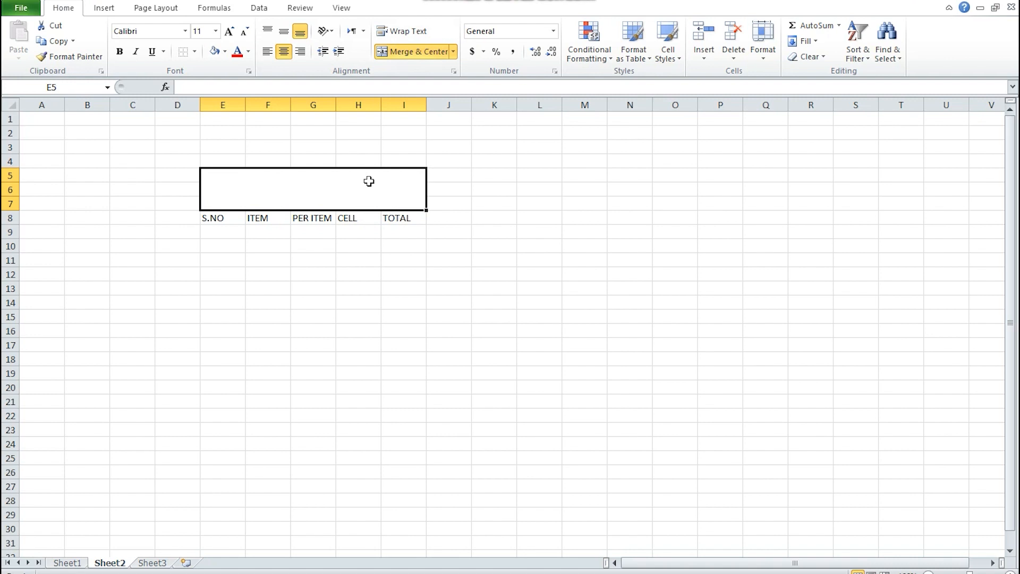
{"action": "type", "text": "BOOK"}
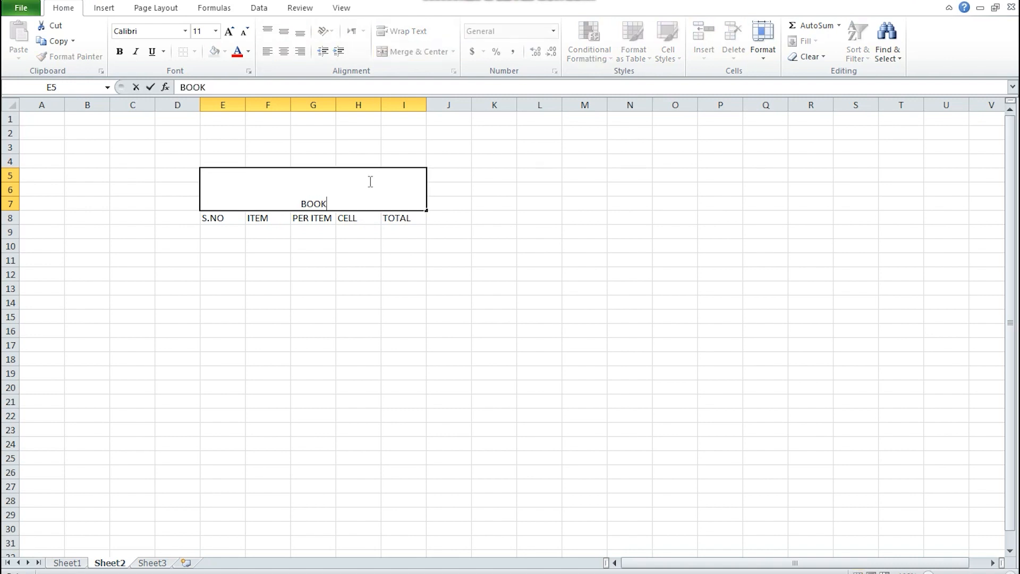
{"action": "type", "text": " SHOP"}
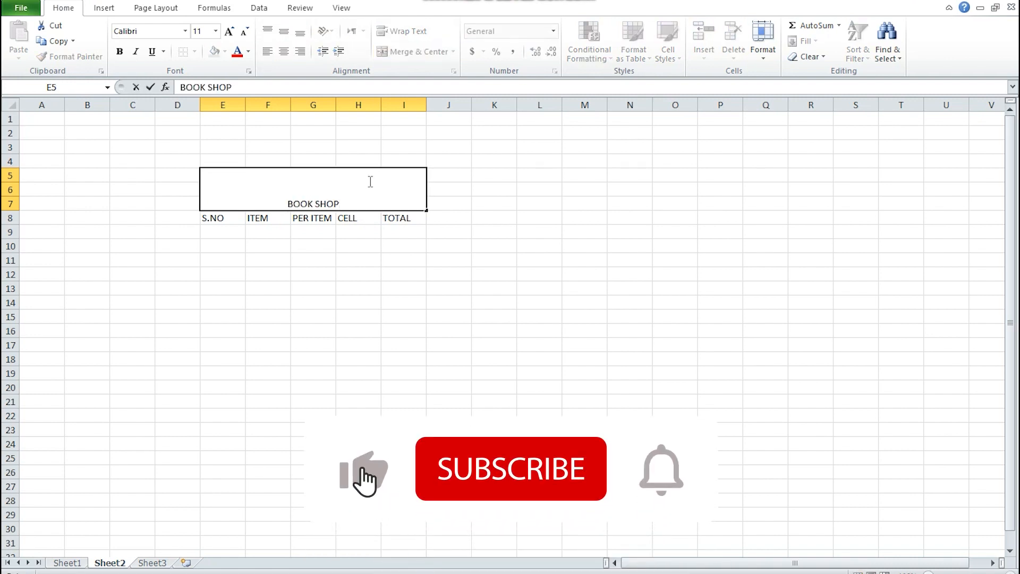
{"action": "left_click", "coordinate": [357, 260]}
{"action": "left_click", "coordinate": [335, 198]}
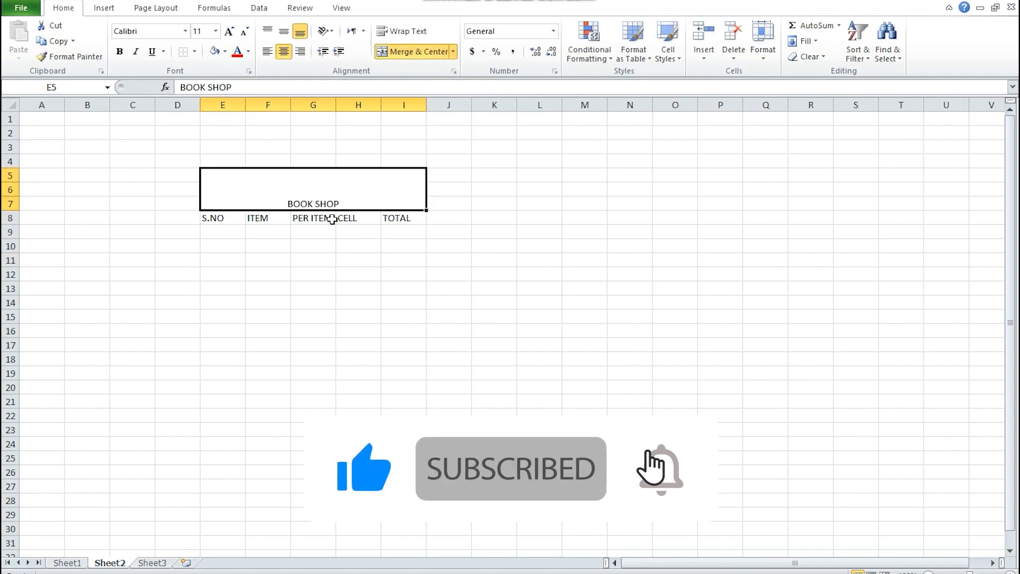
{"action": "left_click", "coordinate": [285, 33]}
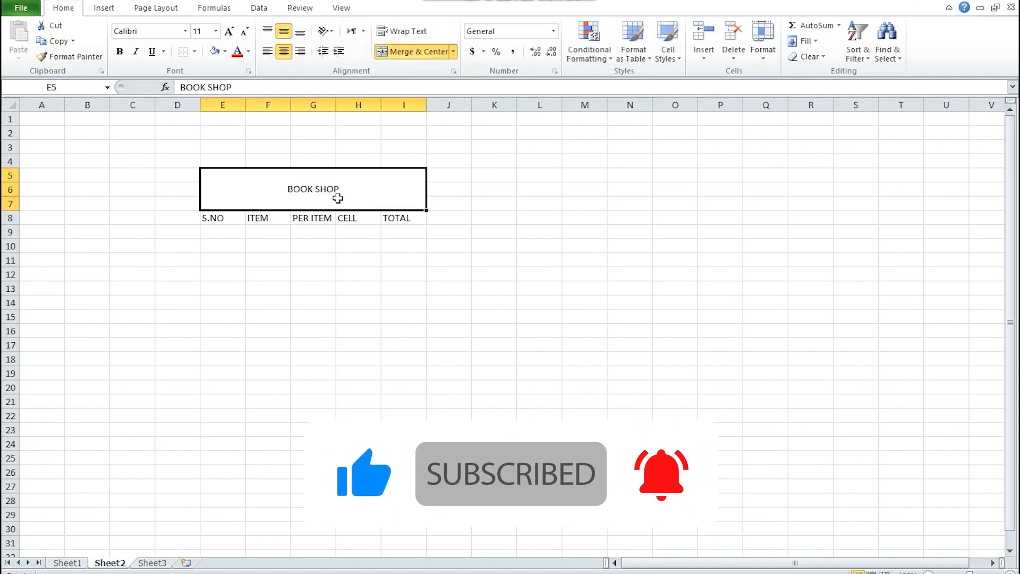
Apply all borders to the table range E5:I21, including the title block
{"action": "left_click_drag", "start_coordinate": [363, 232], "coordinate": [357, 401]}
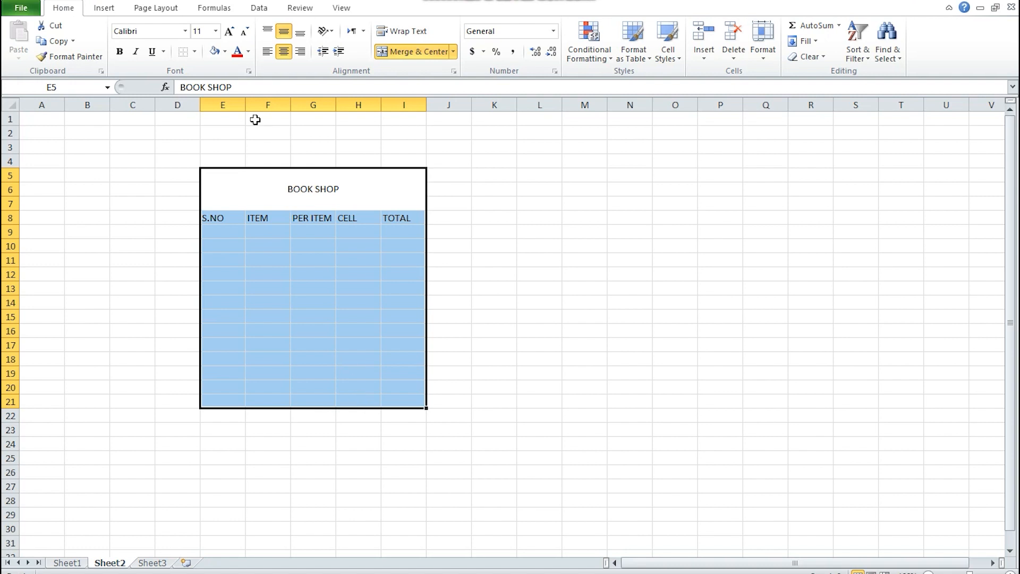
{"action": "left_click", "coordinate": [194, 51]}
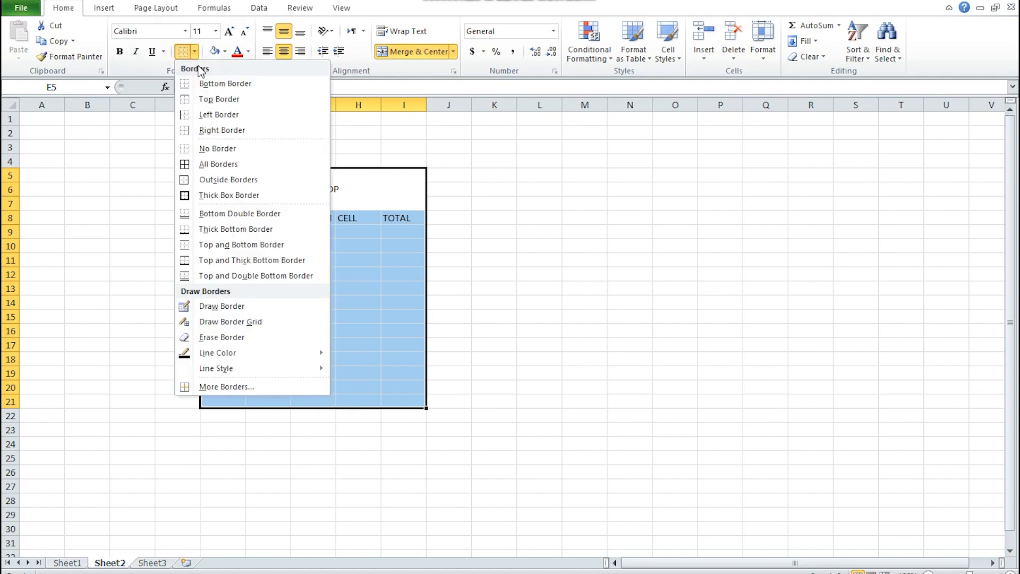
{"action": "left_click", "coordinate": [197, 165]}
Format the BOOK SHOP title as bold at font size 24 with a standard yellow fill
{"action": "left_click", "coordinate": [275, 182]}
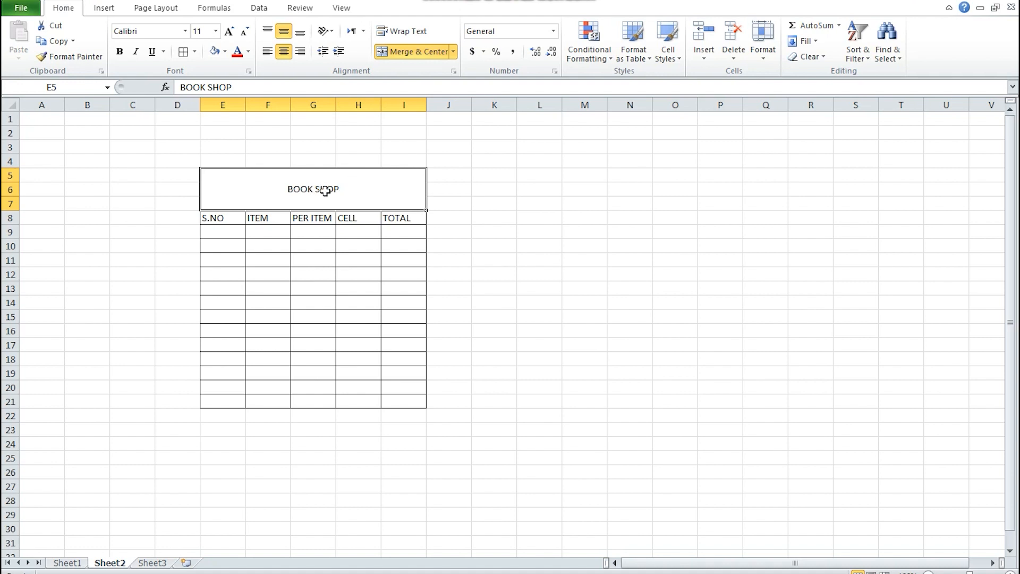
{"action": "left_click", "coordinate": [229, 31]}
{"action": "left_click", "coordinate": [230, 32]}
{"action": "left_click", "coordinate": [230, 32]}
{"action": "left_click", "coordinate": [229, 32]}
{"action": "left_click", "coordinate": [230, 31]}
{"action": "left_click", "coordinate": [230, 32]}
{"action": "left_click", "coordinate": [230, 32]}
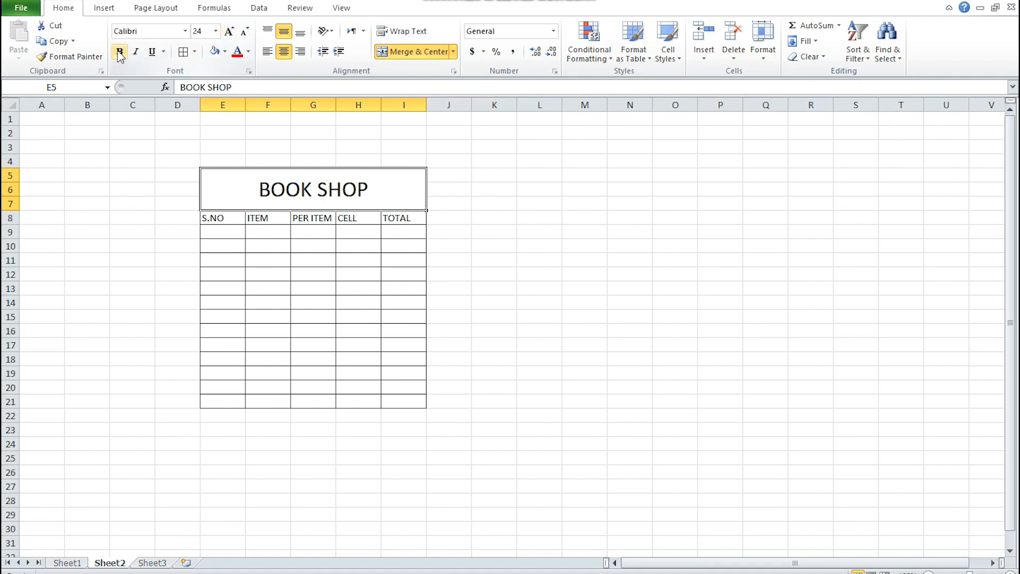
{"action": "left_click", "coordinate": [120, 51]}
{"action": "left_click", "coordinate": [224, 50]}
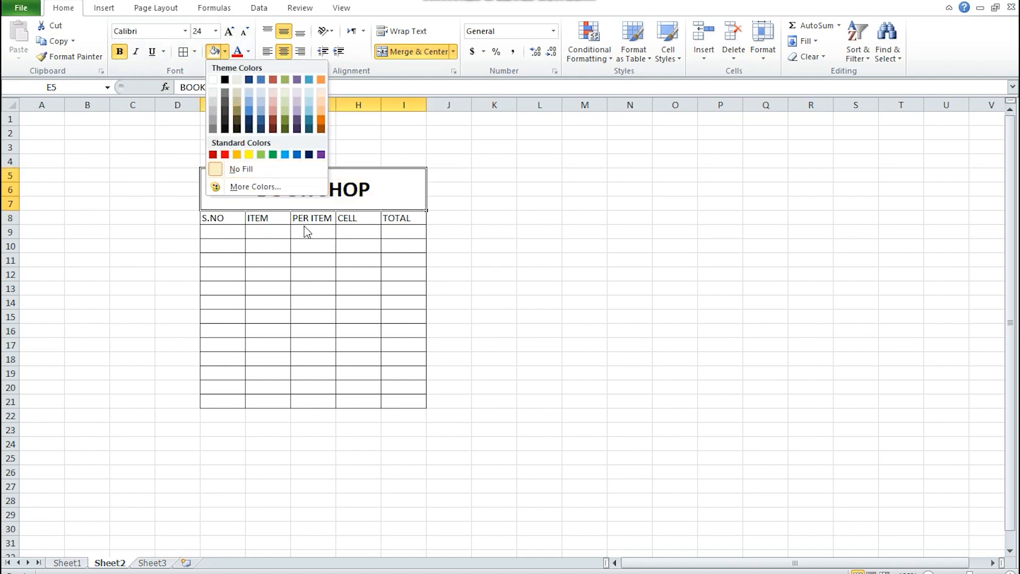
{"action": "left_click", "coordinate": [250, 154]}
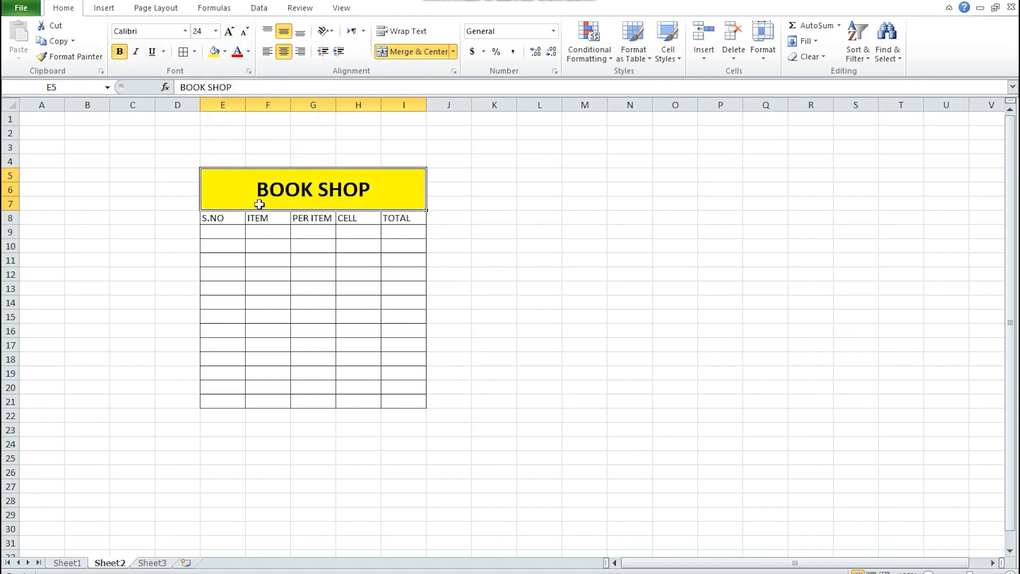
Number the S.NO column from 1 to 13 in E9:E21 with a fill series starting at 1
{"action": "left_click", "coordinate": [231, 233]}
{"action": "type", "text": "1"}
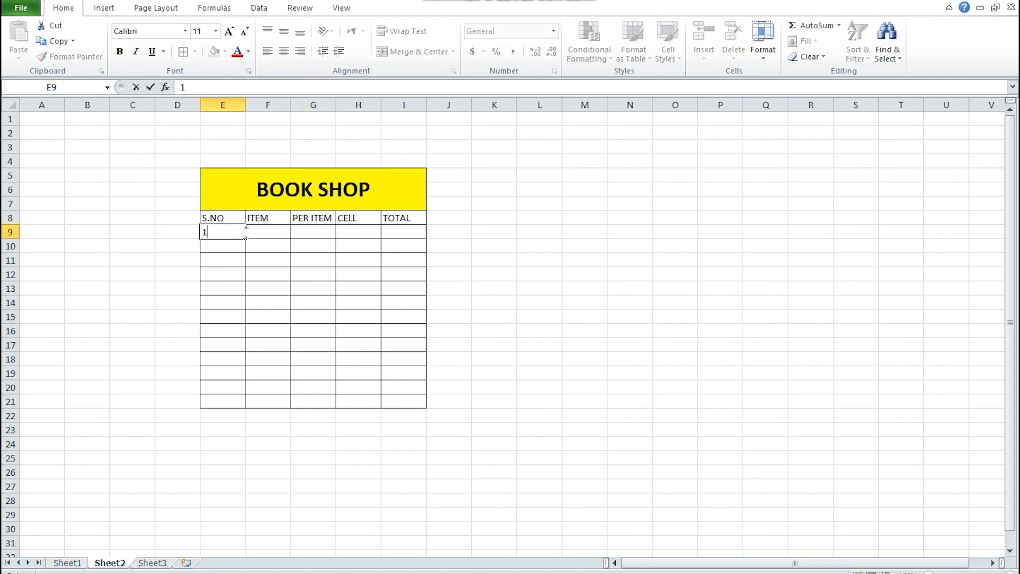
{"action": "left_click_drag", "start_coordinate": [246, 238], "coordinate": [246, 404]}
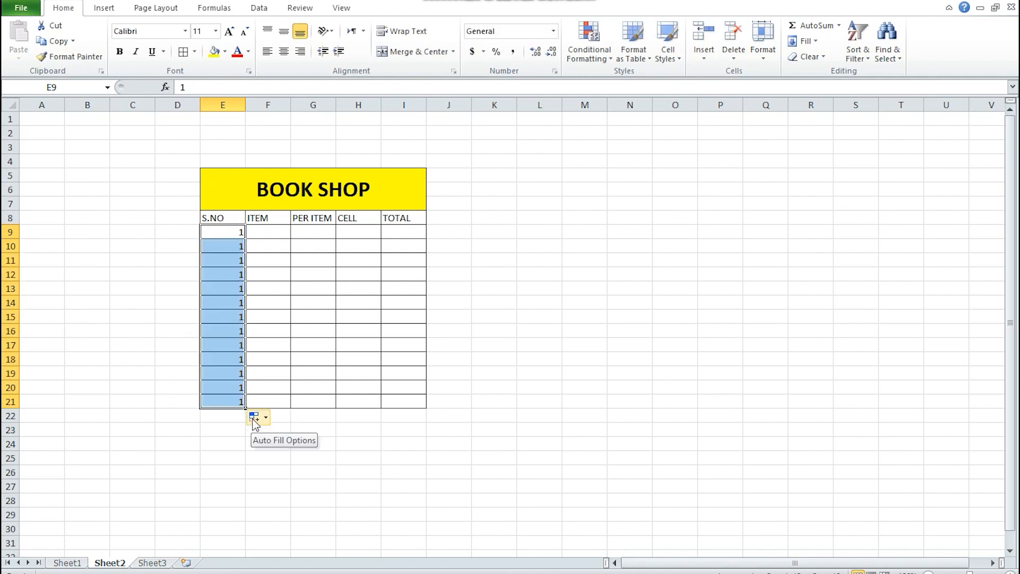
{"action": "left_click", "coordinate": [257, 420]}
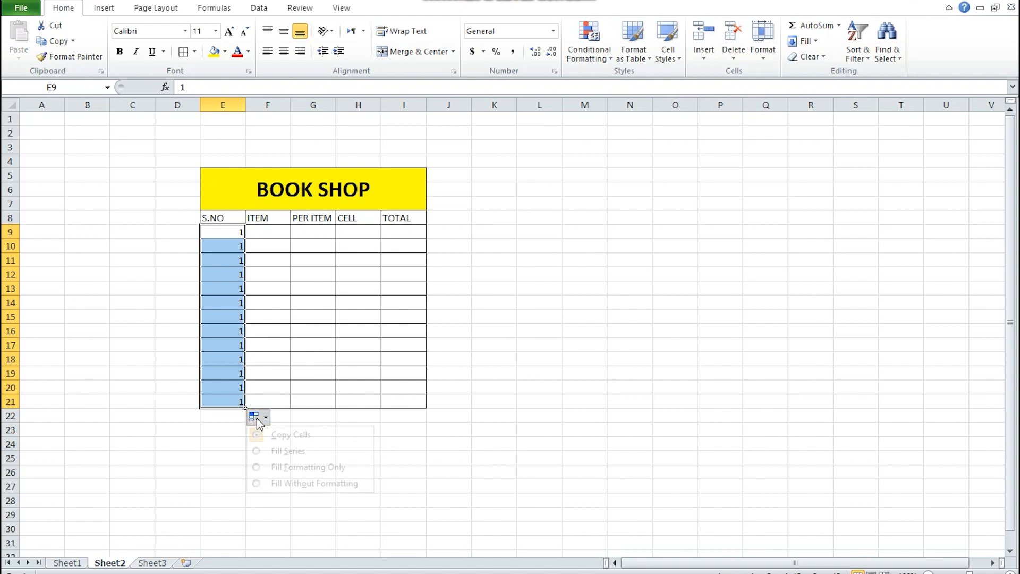
{"action": "left_click", "coordinate": [281, 452]}
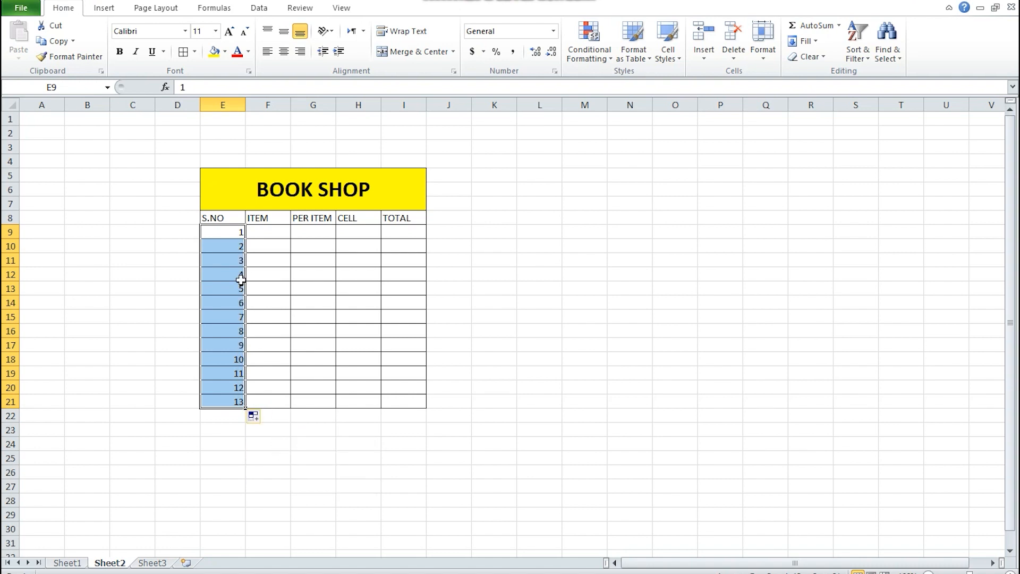
List BOOK, GENRAL and ERASER in the ITEM column, cells F9 to F11
{"action": "left_click", "coordinate": [269, 230]}
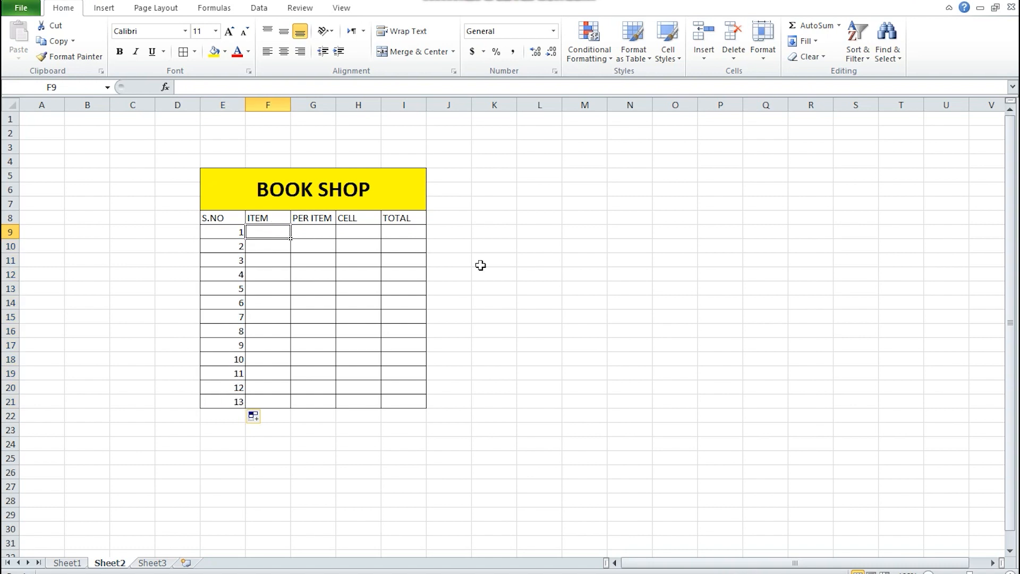
{"action": "type", "text": "BOO"}
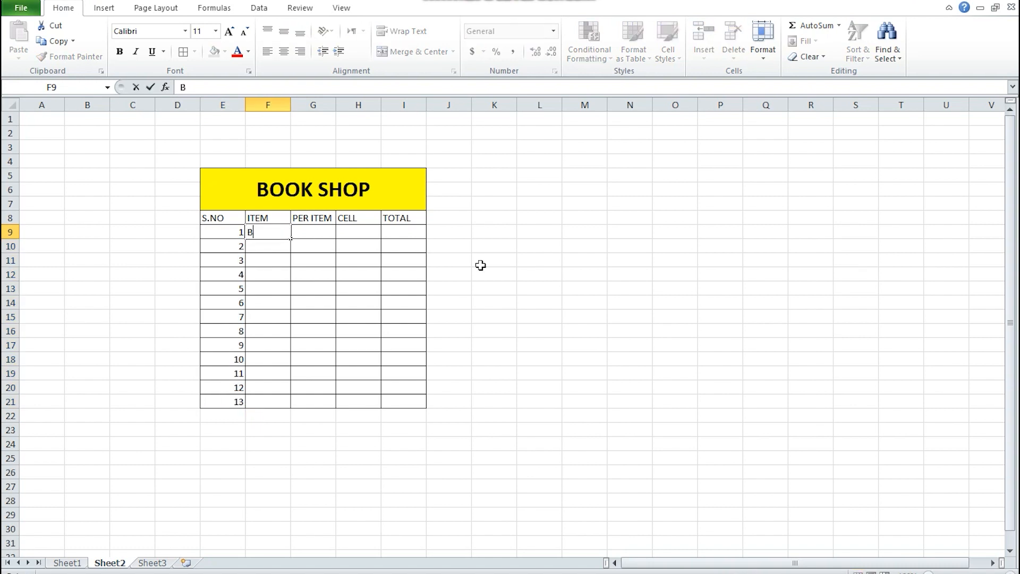
{"action": "key", "text": "Return"}
{"action": "type", "text": "G"}
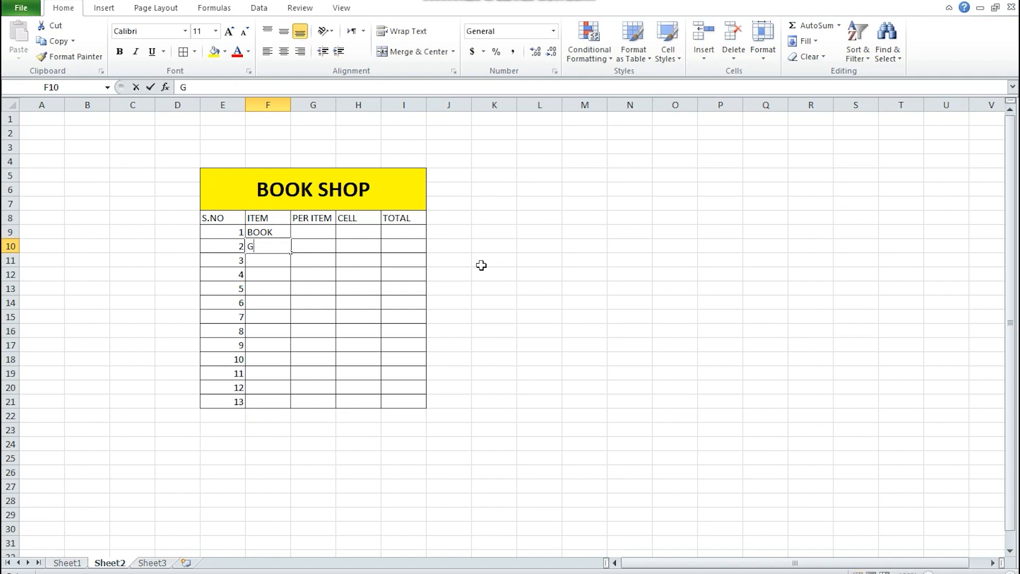
{"action": "type", "text": "ENRAL"}
{"action": "key", "text": "Return"}
{"action": "type", "text": "ERASER"}
{"action": "key", "text": "Return"}
Add FOOT SACL, PEN and PENCIL to the ITEM column in F12:F14 and autofit the width of column F
{"action": "type", "text": "FOOT SACL"}
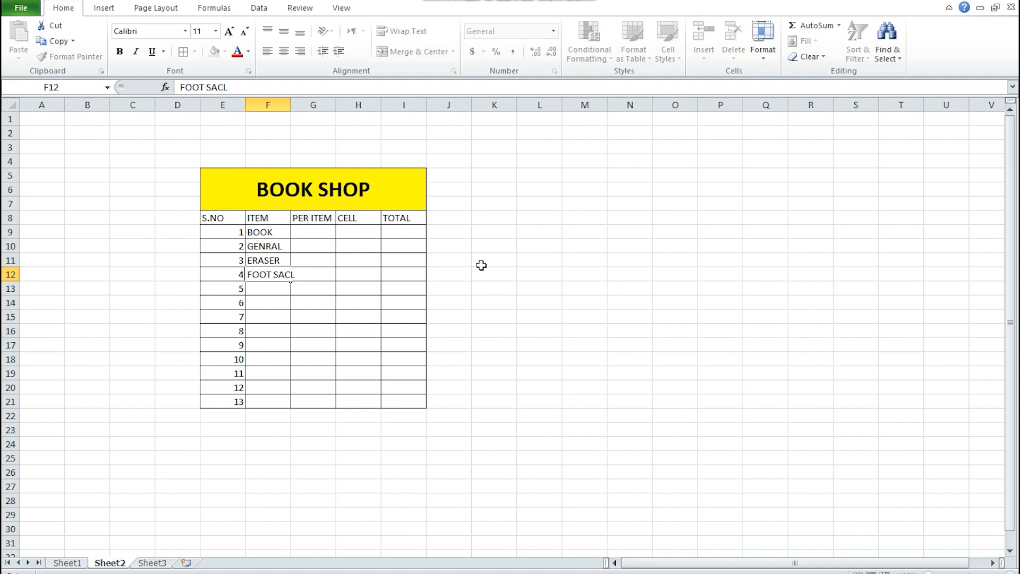
{"action": "key", "text": "Return"}
{"action": "type", "text": "PEN"}
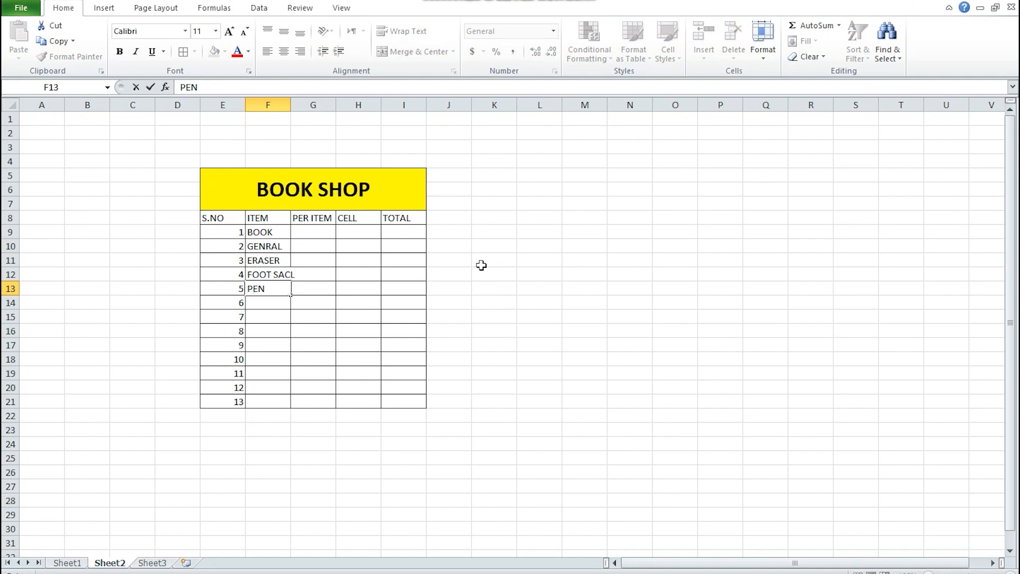
{"action": "key", "text": "Return"}
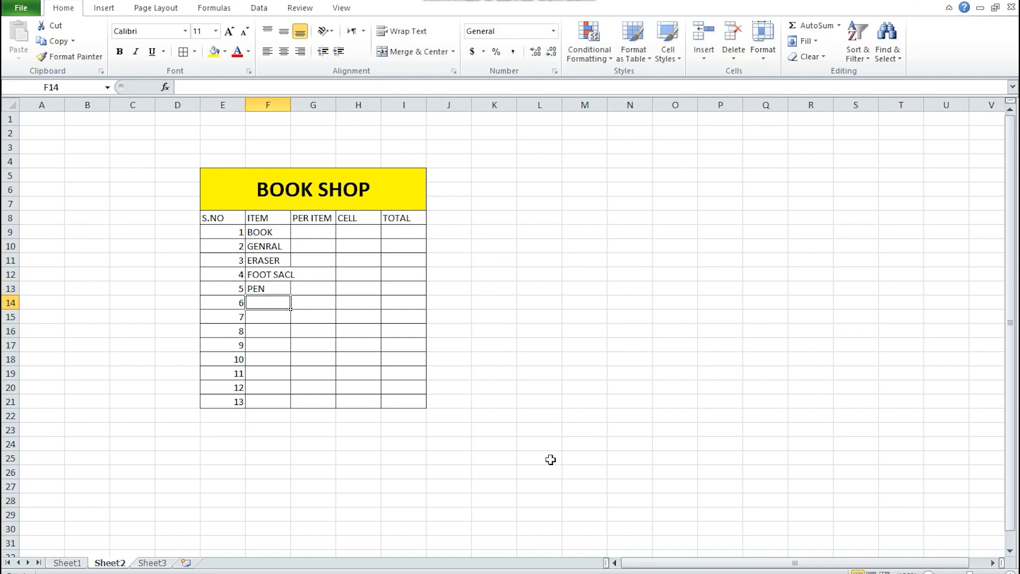
{"action": "left_click", "coordinate": [646, 573]}
{"action": "left_click", "coordinate": [819, 456]}
{"action": "left_click", "coordinate": [552, 365]}
{"action": "type", "text": "PENCIL"}
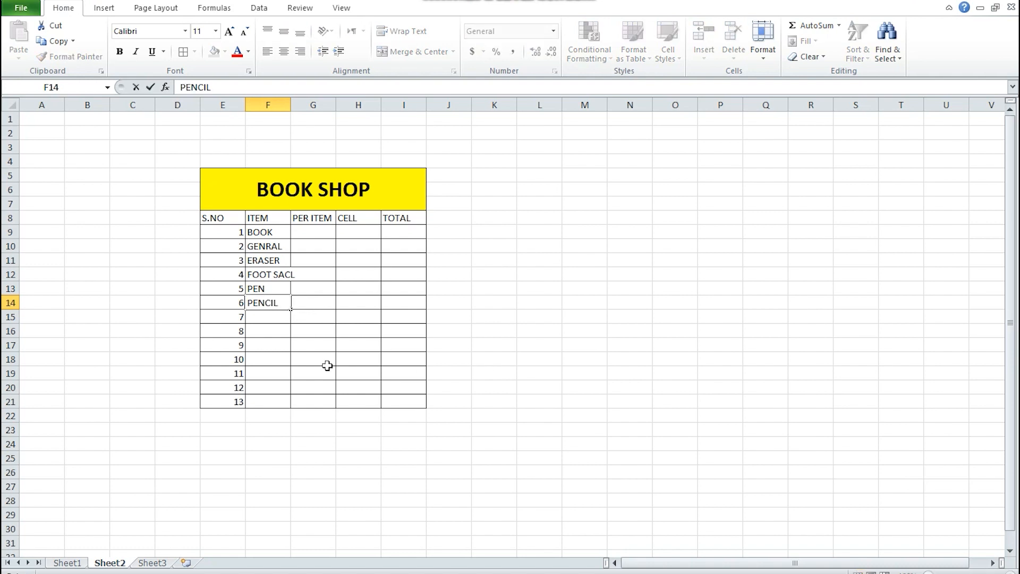
{"action": "key", "text": "Return"}
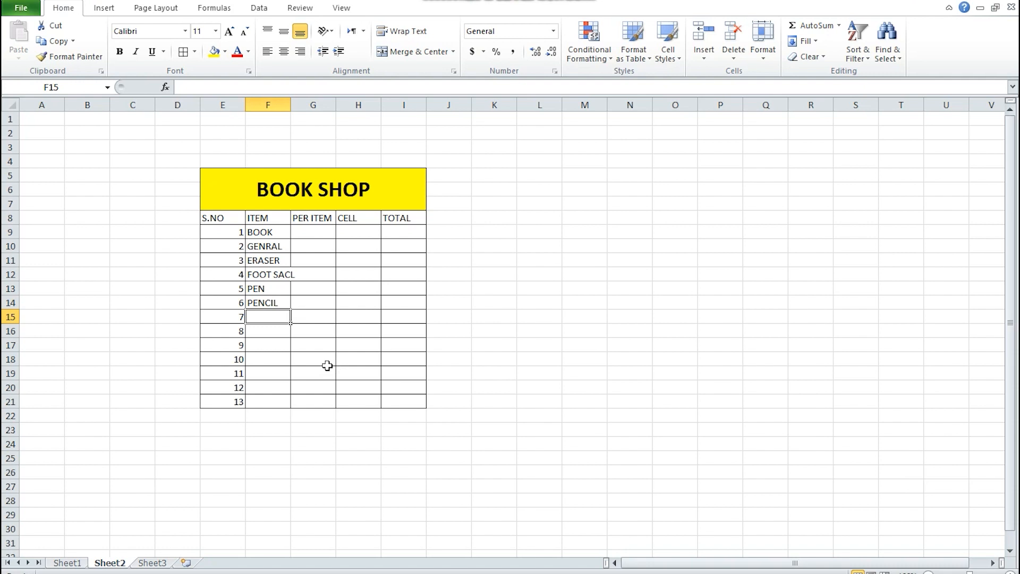
{"action": "double_click", "coordinate": [289, 109]}
Enter 50 as the PER ITEM value for BOOK in cell G9
{"action": "left_click", "coordinate": [321, 232]}
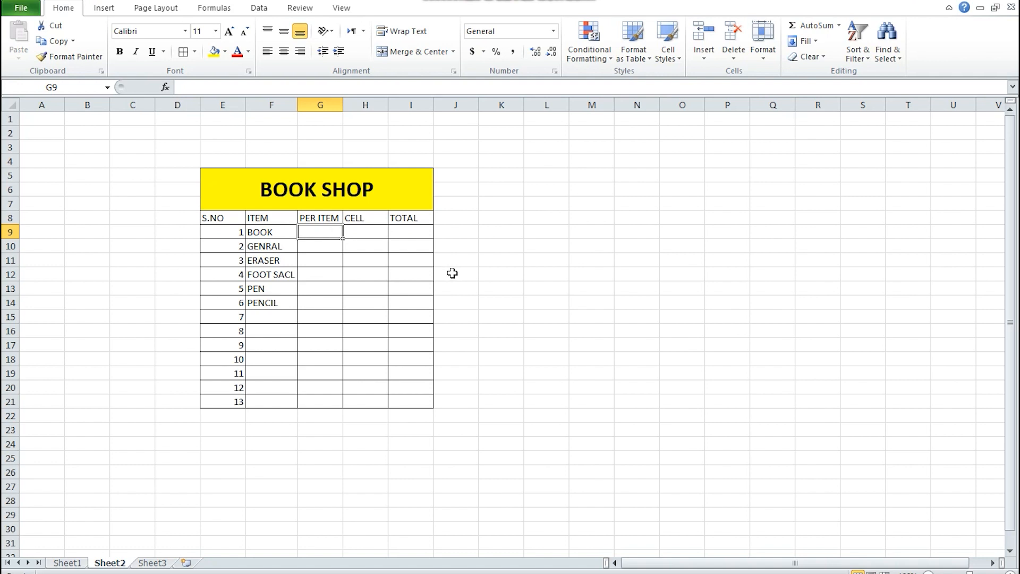
{"action": "type", "text": "50"}
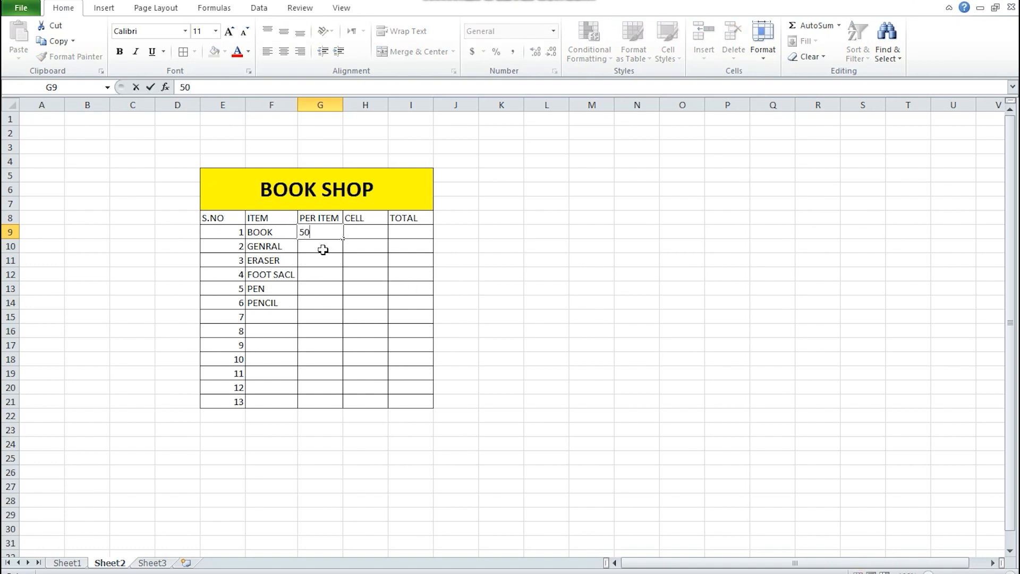
{"action": "key", "text": "Return"}
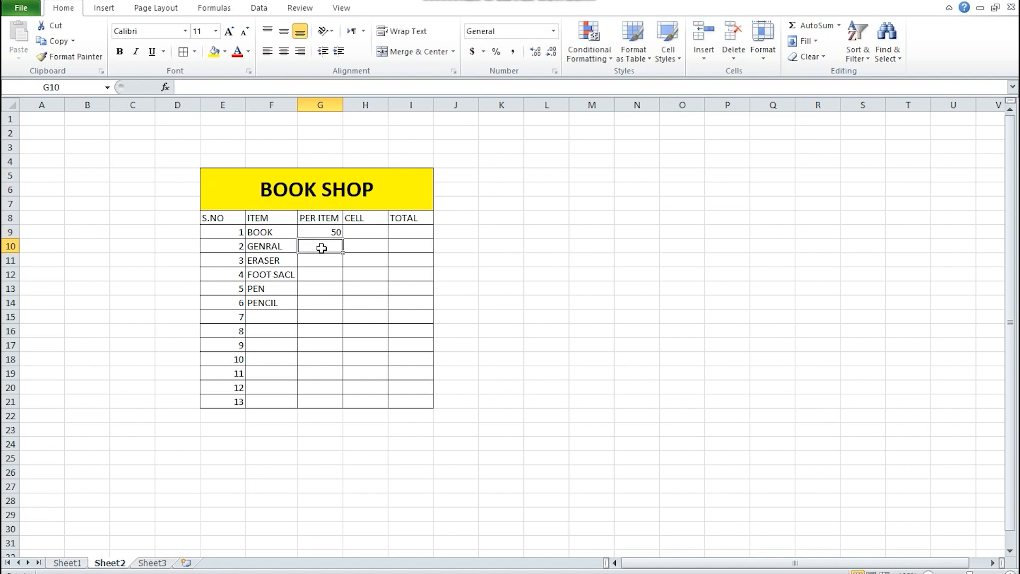
Replace the PER ITEM header in G8 with BUY
{"action": "left_click", "coordinate": [332, 230]}
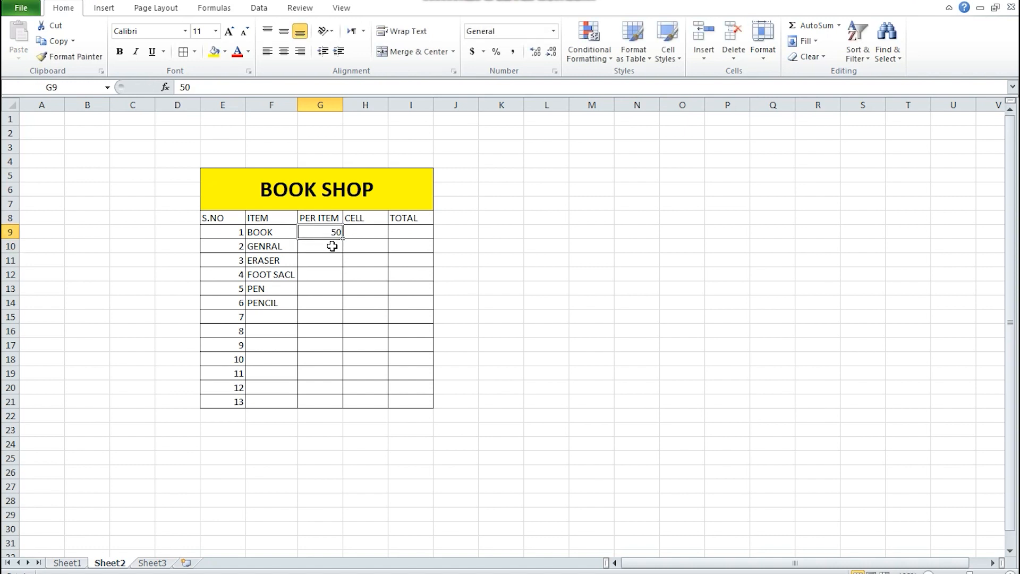
{"action": "left_click", "coordinate": [327, 218]}
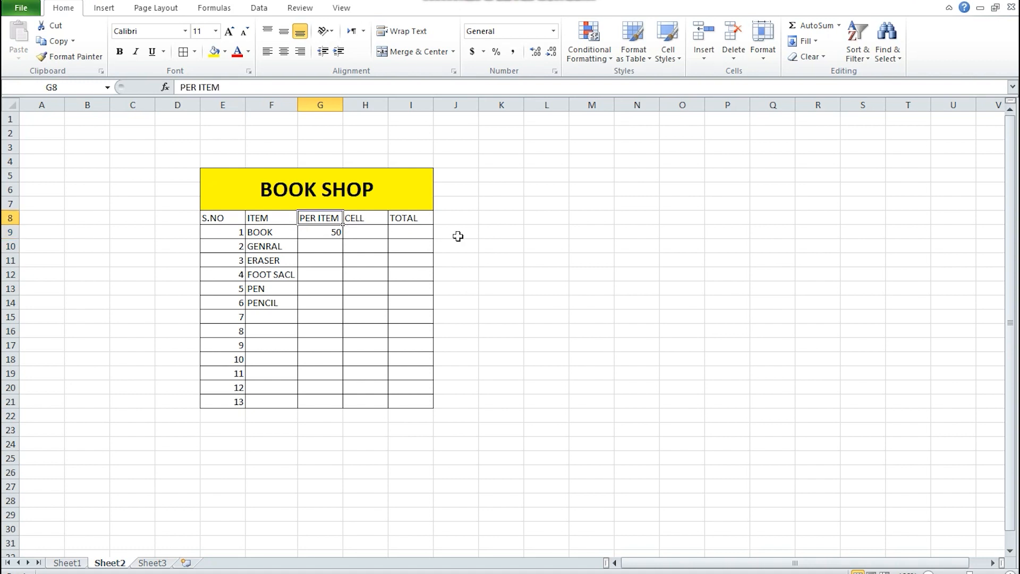
{"action": "type", "text": "BUY"}
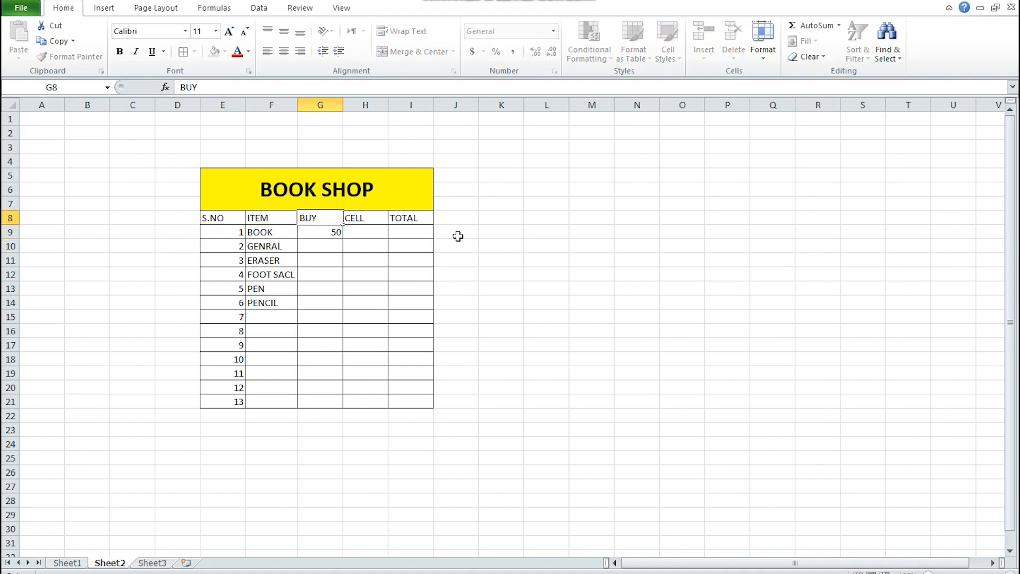
{"action": "key", "text": "Return"}
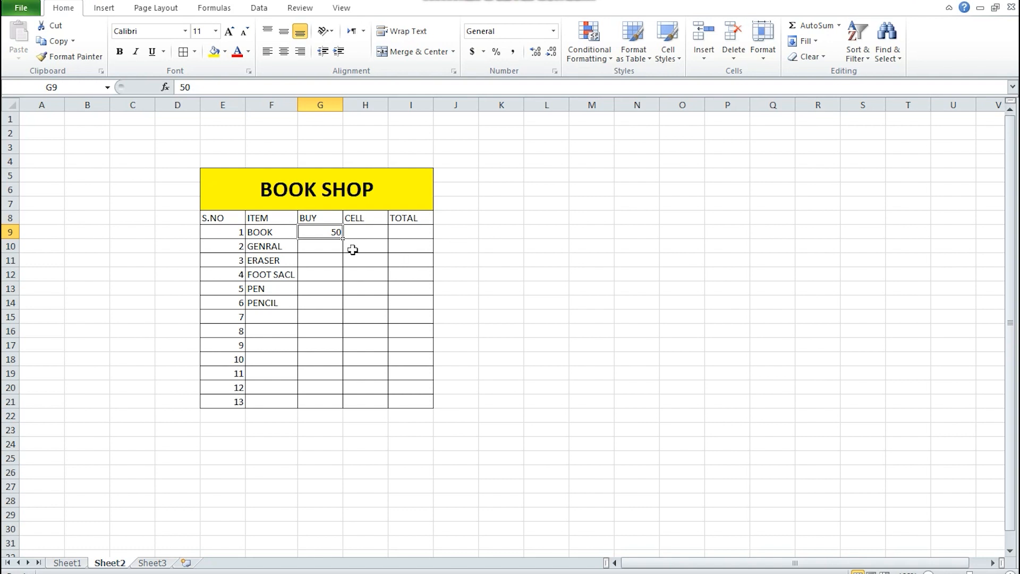
Enter the BUY values 30, 40, 100 and 50 for GENRAL, ERASER, FOOT SACL and PEN in cells G10 to G13
{"action": "left_click", "coordinate": [330, 247]}
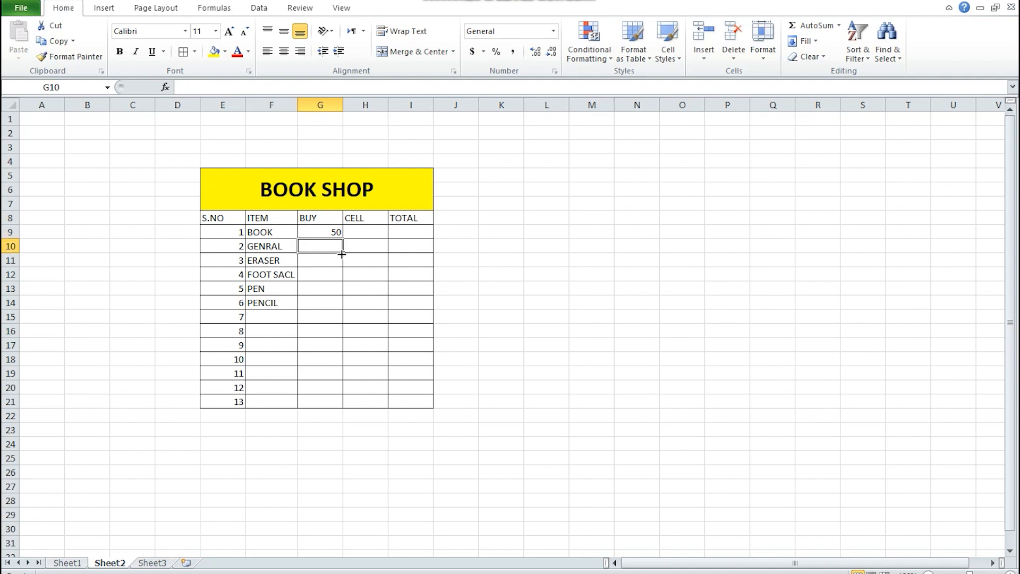
{"action": "type", "text": "30"}
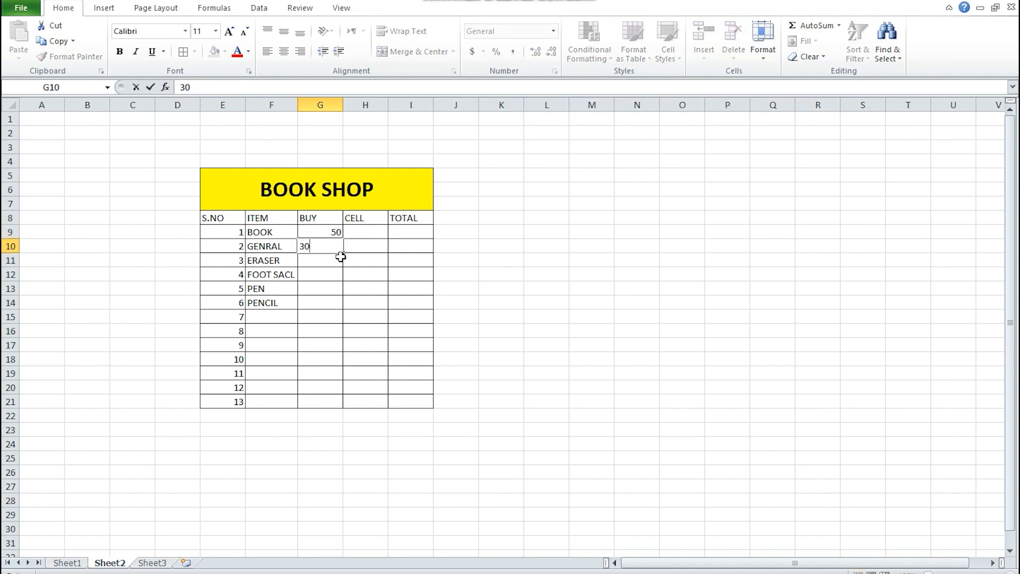
{"action": "left_click", "coordinate": [328, 264]}
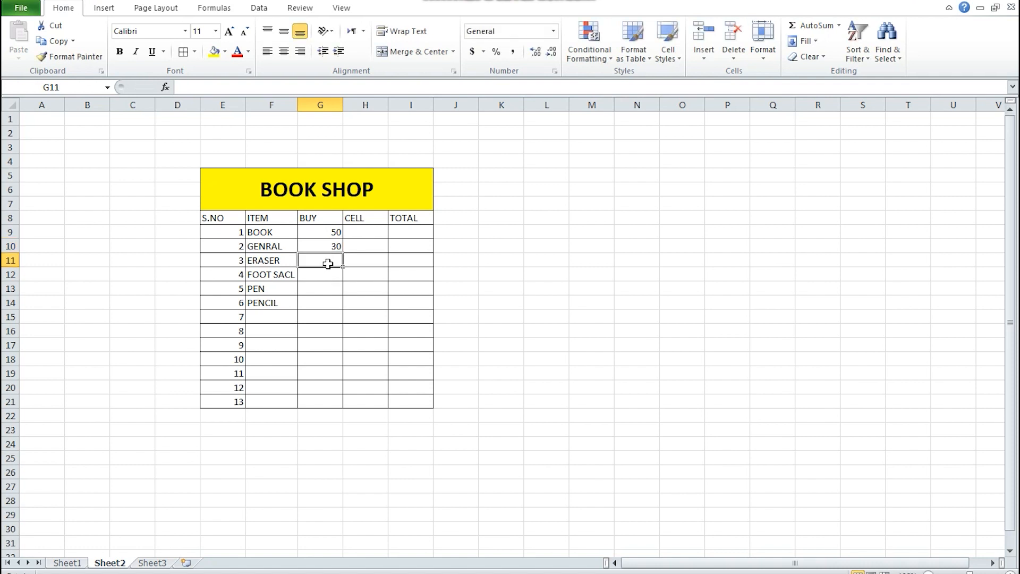
{"action": "type", "text": "40"}
{"action": "left_click", "coordinate": [319, 277]}
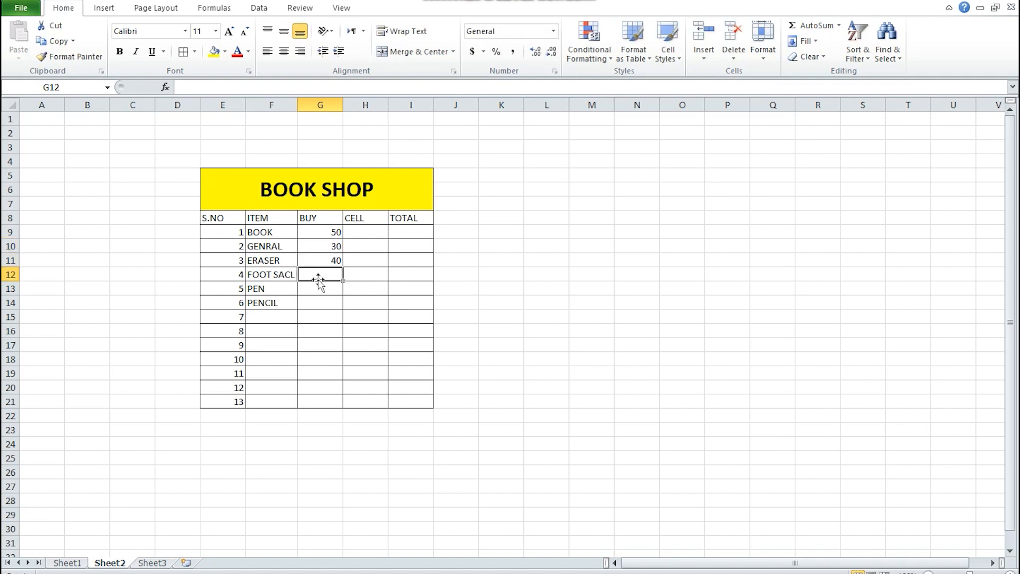
{"action": "type", "text": "100"}
{"action": "left_click", "coordinate": [313, 289]}
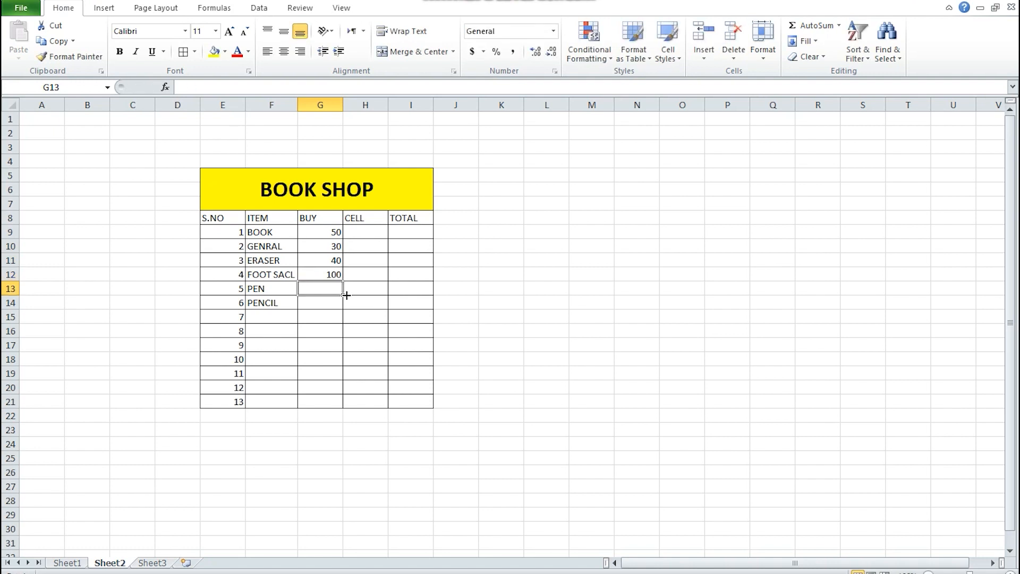
{"action": "type", "text": "50"}
{"action": "left_click", "coordinate": [346, 306]}
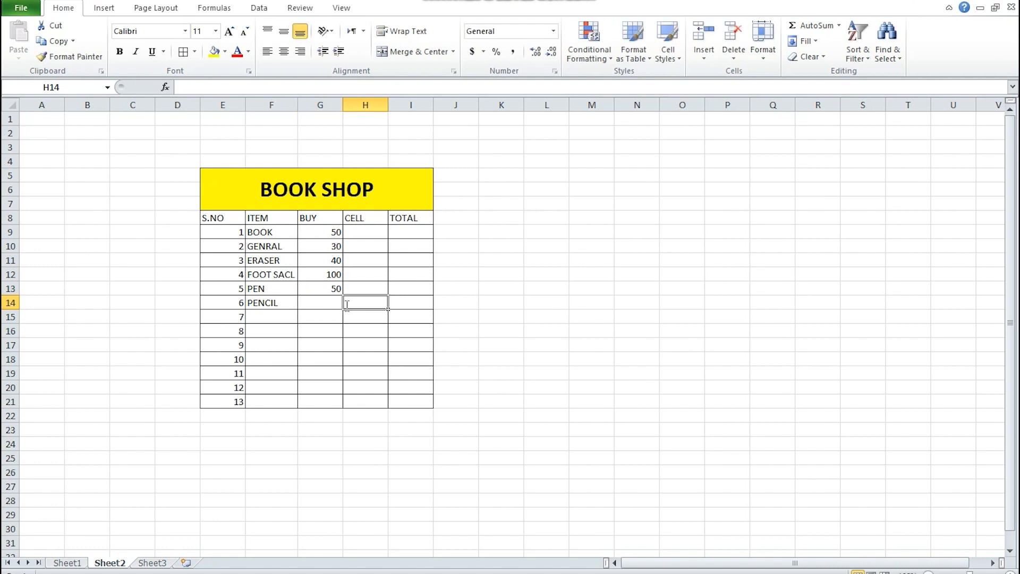
{"action": "type", "text": "150"}
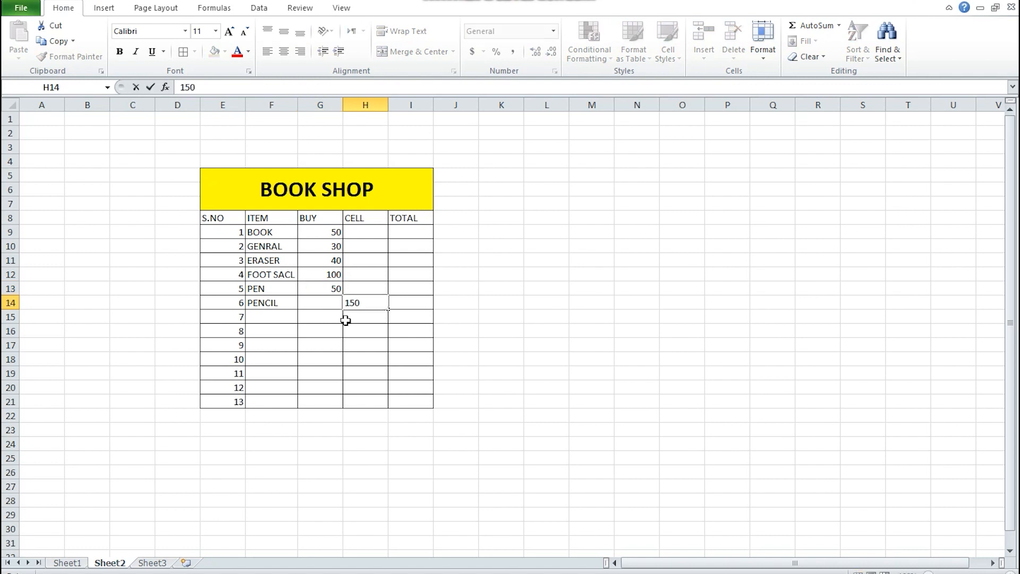
{"action": "key", "text": "Return"}
Enter 150 as the BUY value for PENCIL in G14 and clear the misplaced value from H14
{"action": "left_click", "coordinate": [307, 301]}
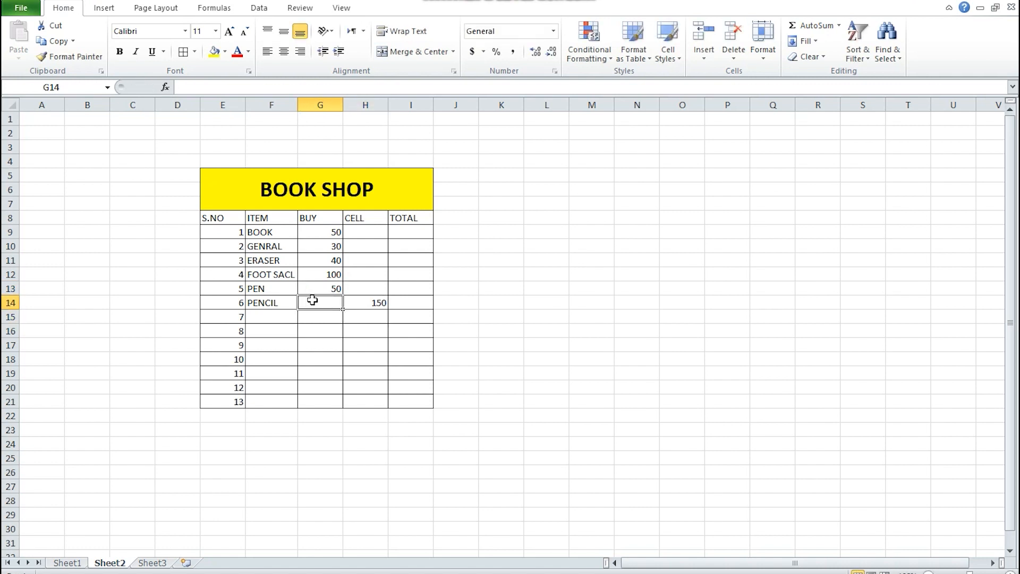
{"action": "type", "text": "150"}
{"action": "left_click", "coordinate": [351, 310]}
{"action": "left_click", "coordinate": [359, 232]}
{"action": "left_click", "coordinate": [371, 307]}
{"action": "key", "text": "Delete"}
Enter the CELL values 70, 100 and 5 for BOOK, GENRAL and ERASER in cells H9 to H11
{"action": "left_click", "coordinate": [365, 234]}
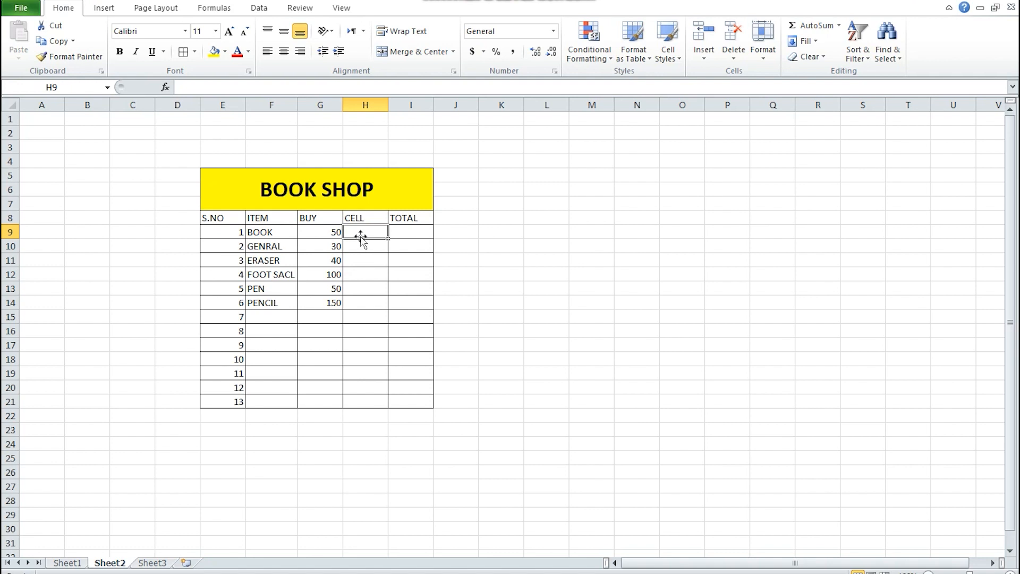
{"action": "type", "text": "70"}
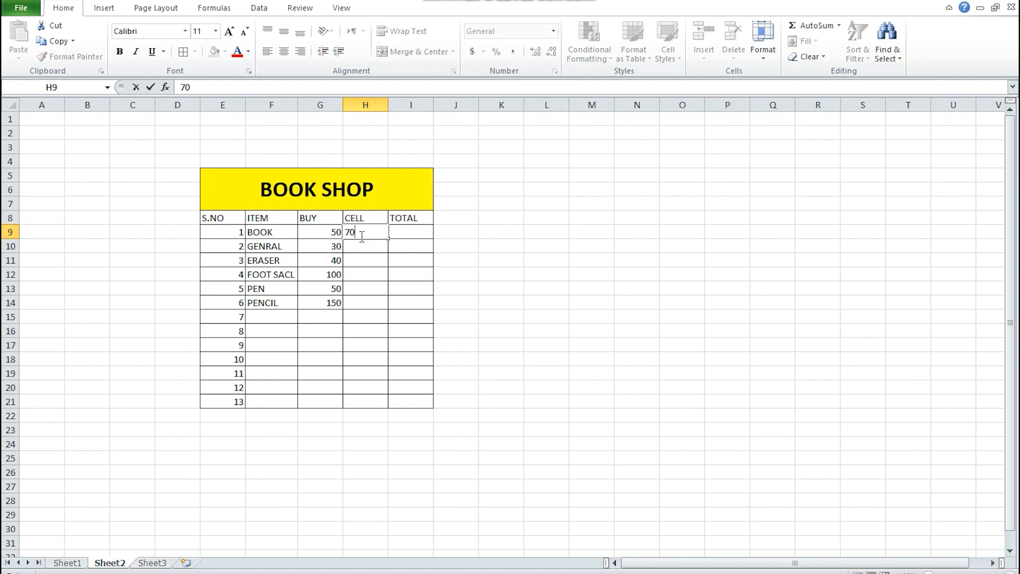
{"action": "key", "text": "Return"}
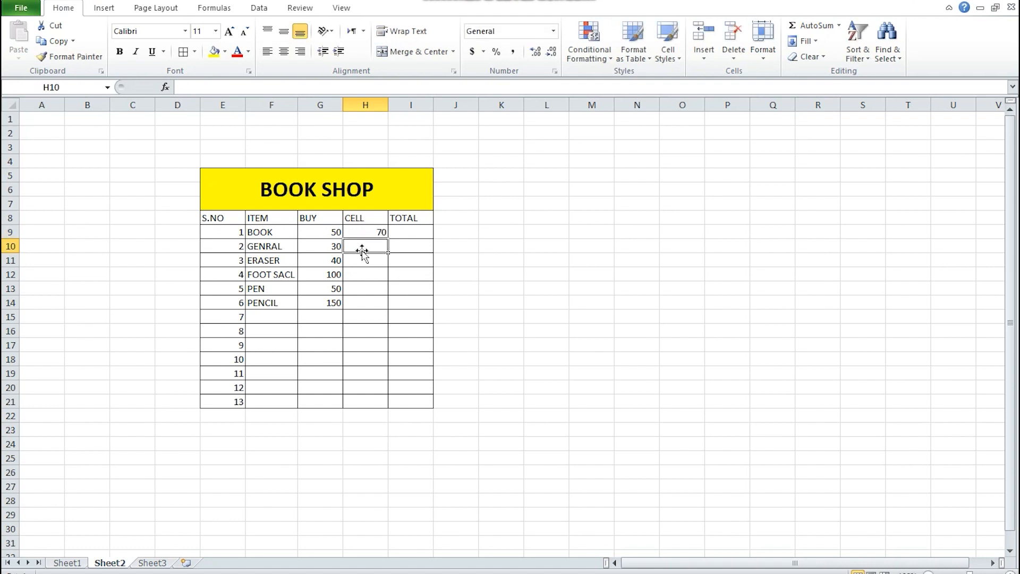
{"action": "type", "text": "100"}
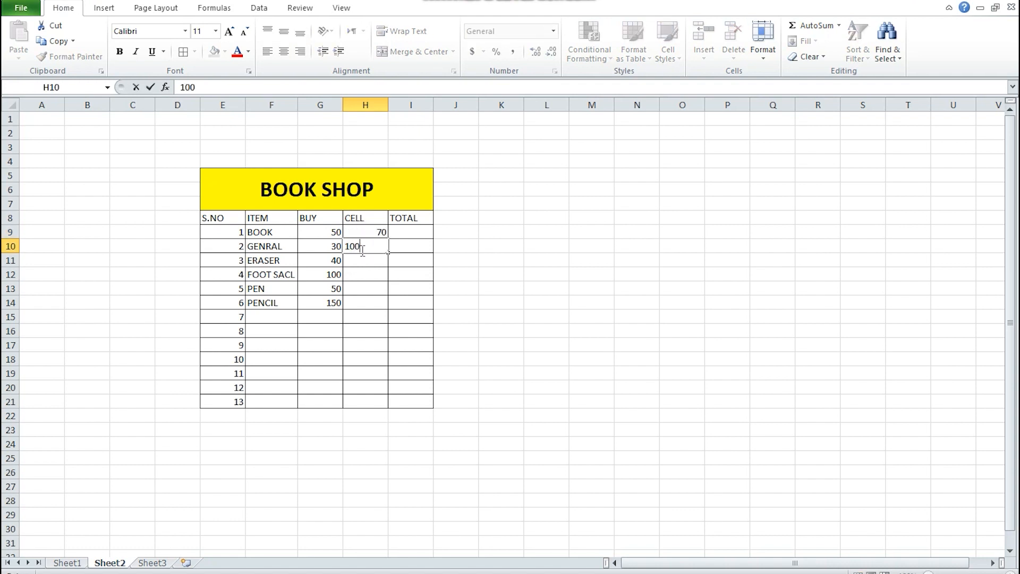
{"action": "key", "text": "Return"}
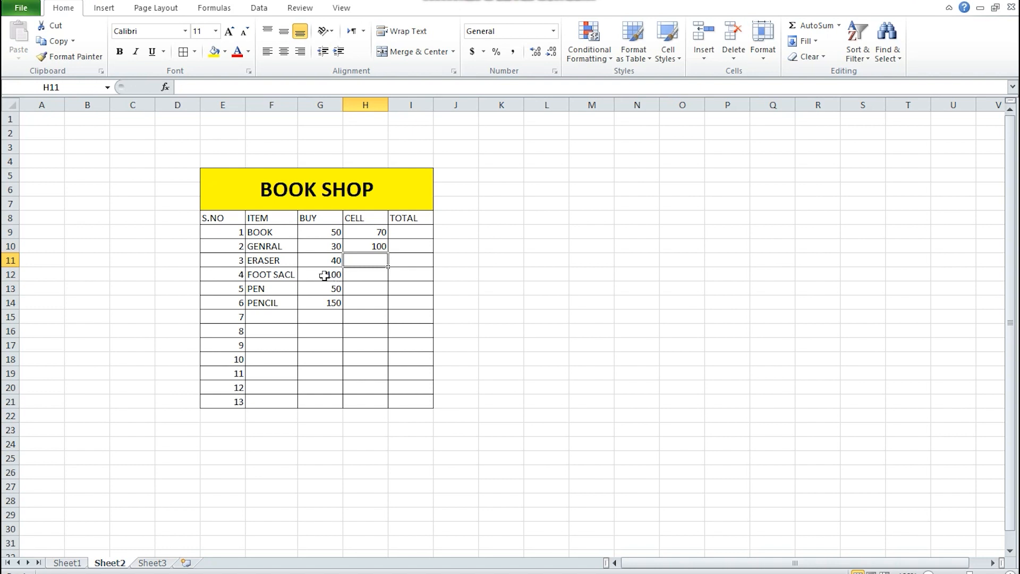
{"action": "type", "text": "5"}
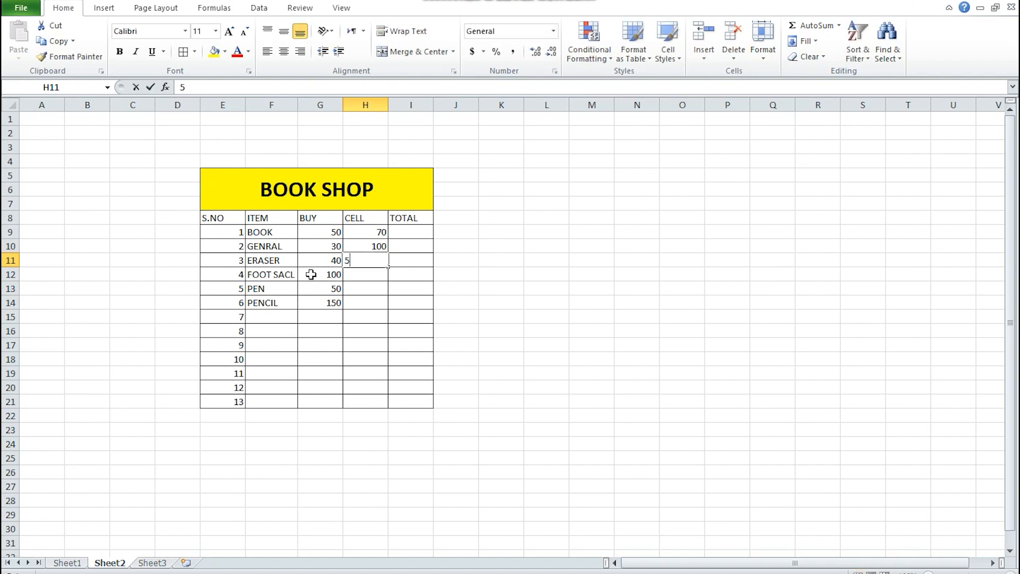
{"action": "key", "text": "Return"}
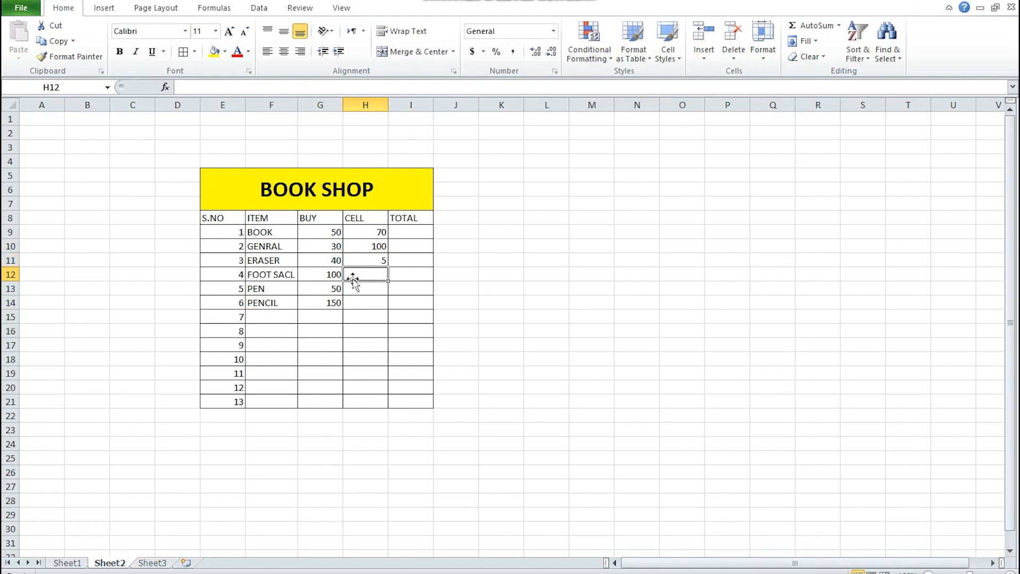
Enter the CELL values 10, 10 and 12 for FOOT SACL, PEN and PENCIL in cells H12 to H14
{"action": "type", "text": "10"}
{"action": "key", "text": "Return"}
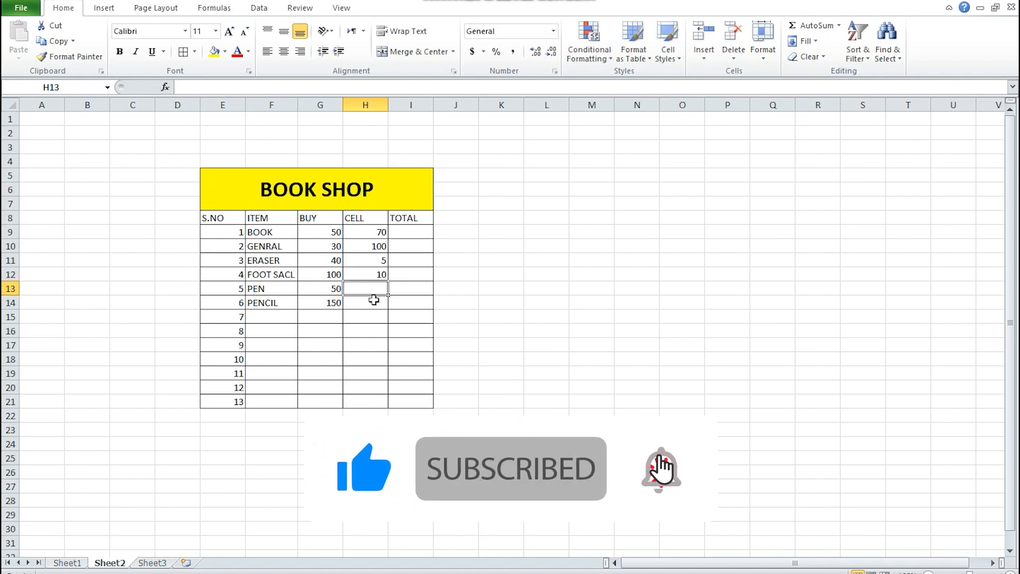
{"action": "type", "text": "10"}
{"action": "key", "text": "Return"}
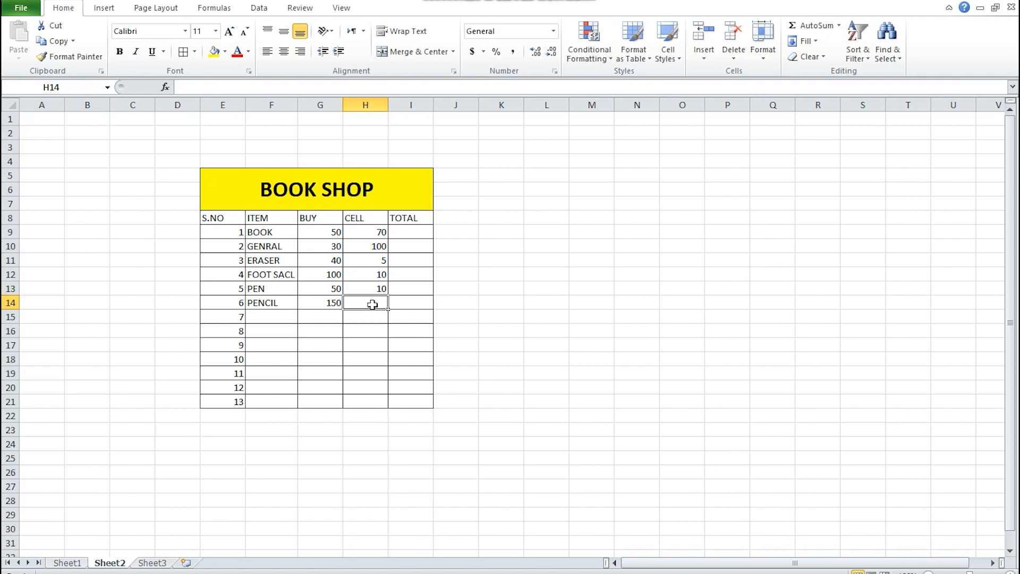
{"action": "type", "text": "12"}
{"action": "left_click", "coordinate": [372, 326]}
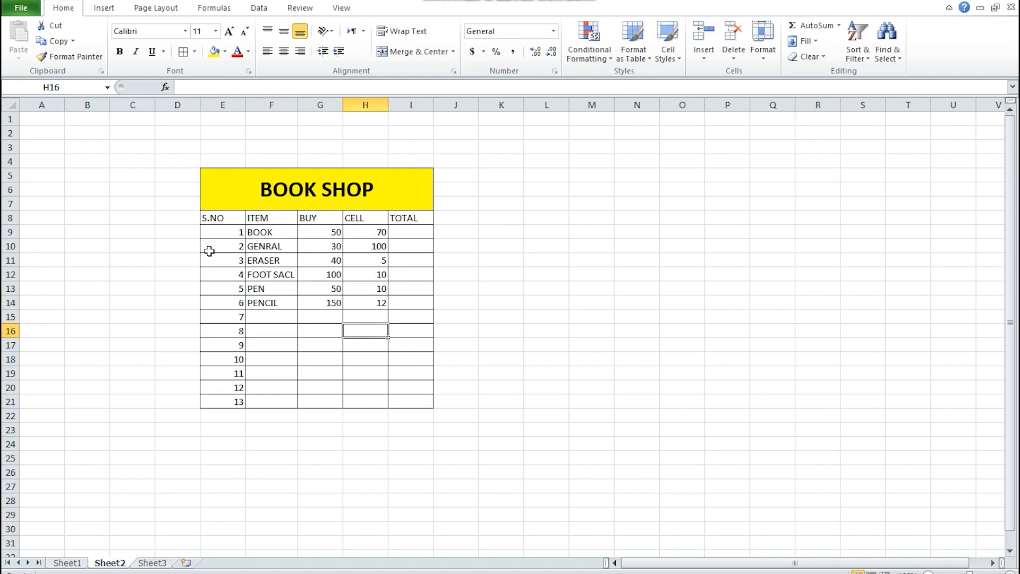
{"action": "left_click_drag", "start_coordinate": [312, 235], "coordinate": [322, 304]}
{"action": "left_click_drag", "start_coordinate": [369, 234], "coordinate": [365, 298]}
{"action": "left_click_drag", "start_coordinate": [364, 333], "coordinate": [376, 313]}
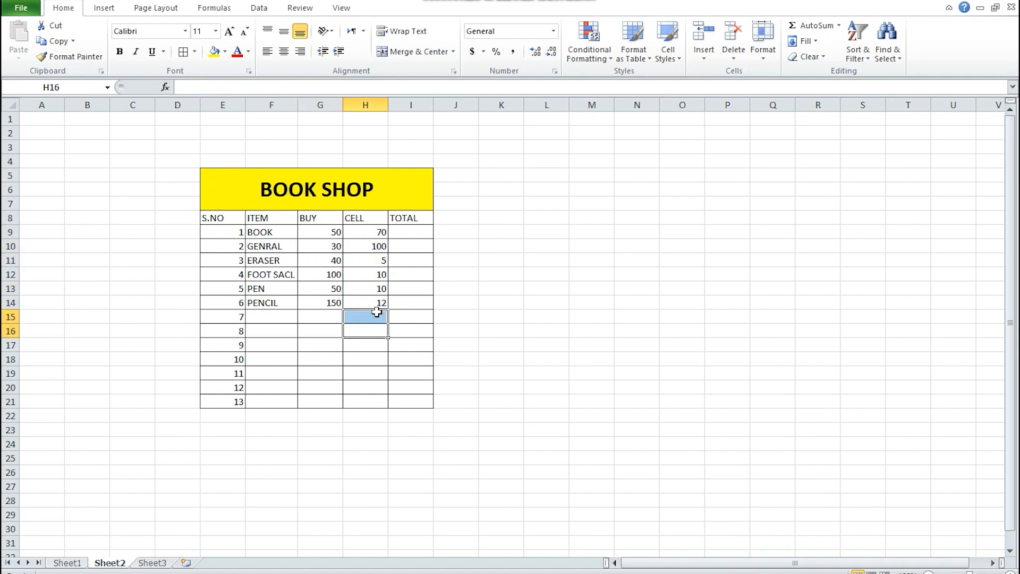
Calculate the TOTAL for BOOK in cell I9 with the formula =SUM(G9*H9)
{"action": "left_click", "coordinate": [401, 232]}
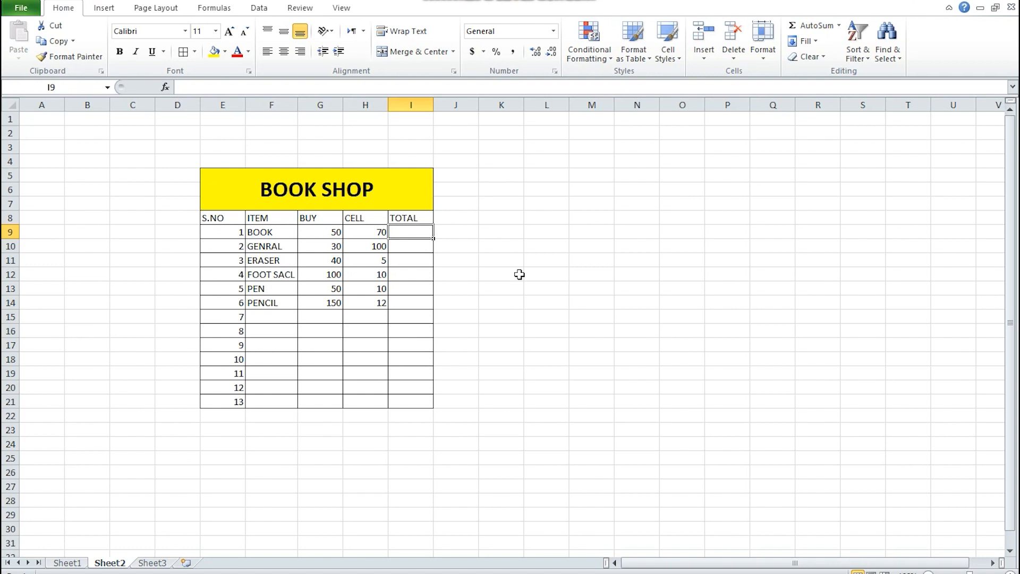
{"action": "type", "text": "="}
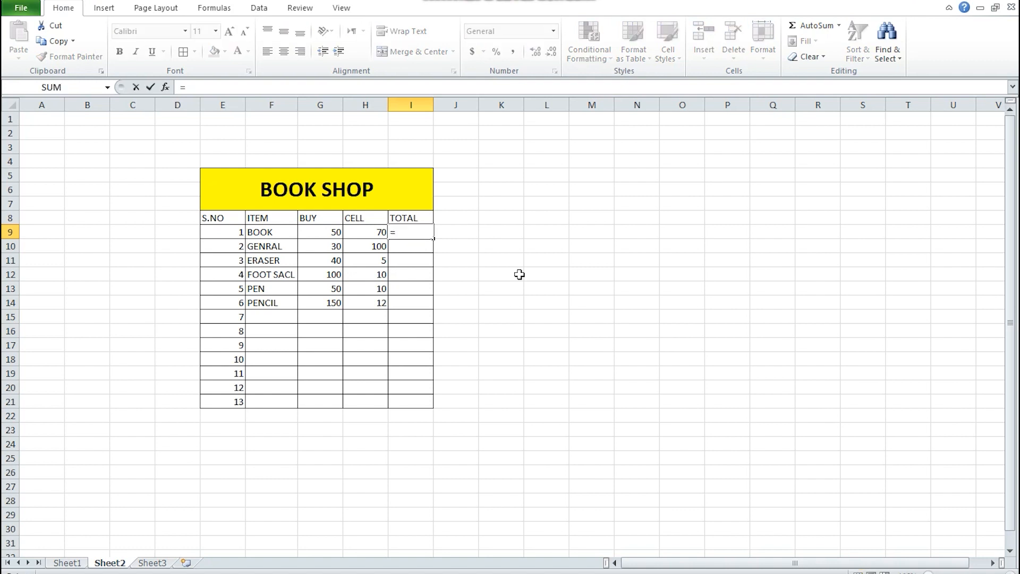
{"action": "type", "text": "SUM("}
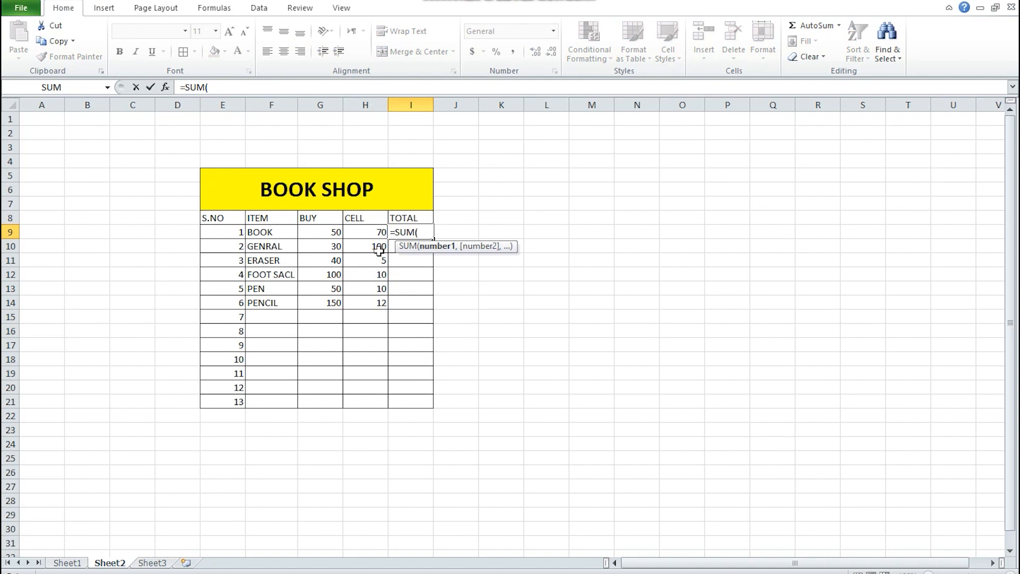
{"action": "left_click", "coordinate": [329, 234]}
{"action": "left_click", "coordinate": [358, 230]}
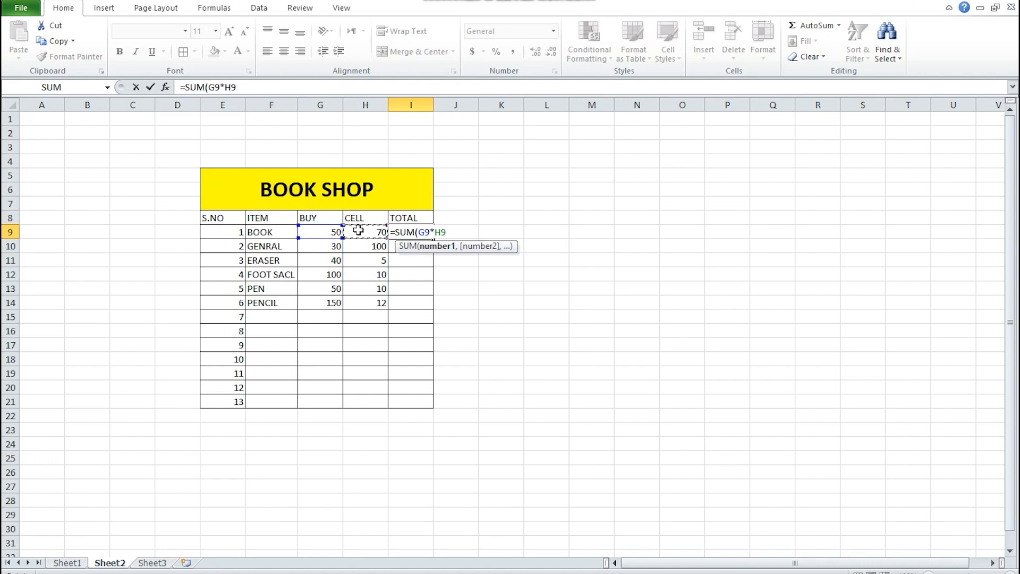
{"action": "type", "text": ")"}
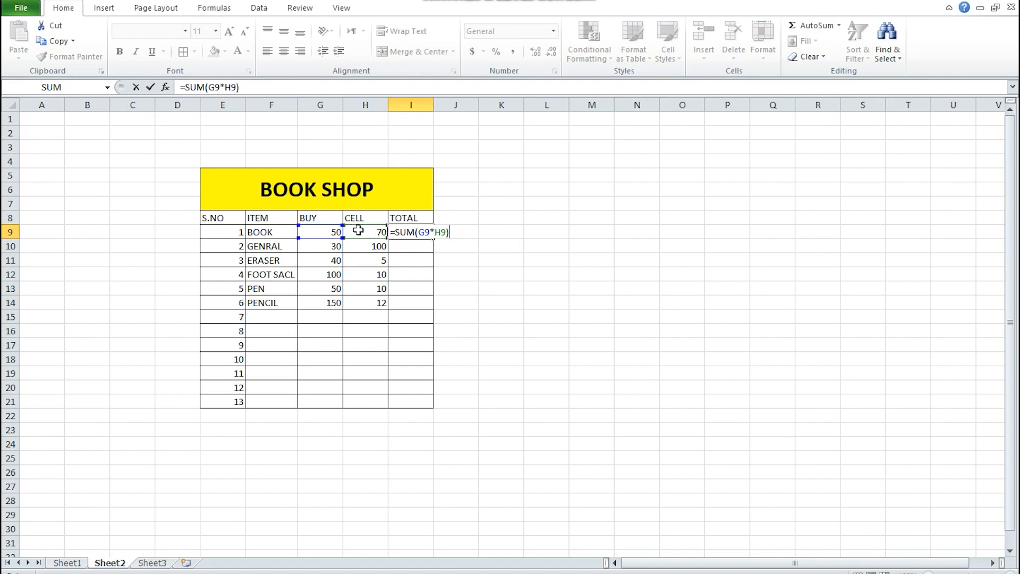
{"action": "key", "text": "Return"}
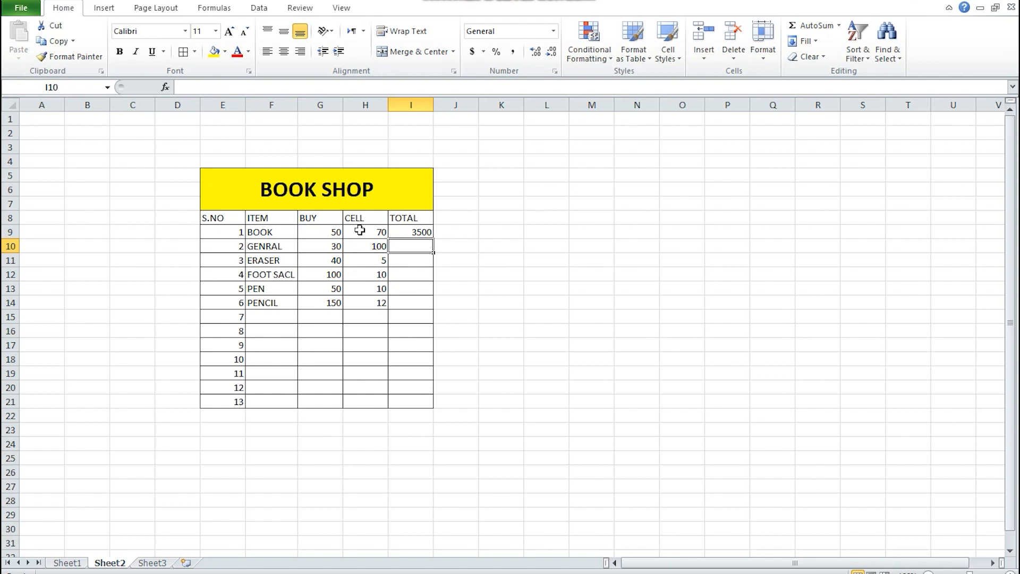
Fill the TOTAL formula from I9 down through the PENCIL row, cell I14
{"action": "left_click", "coordinate": [410, 232]}
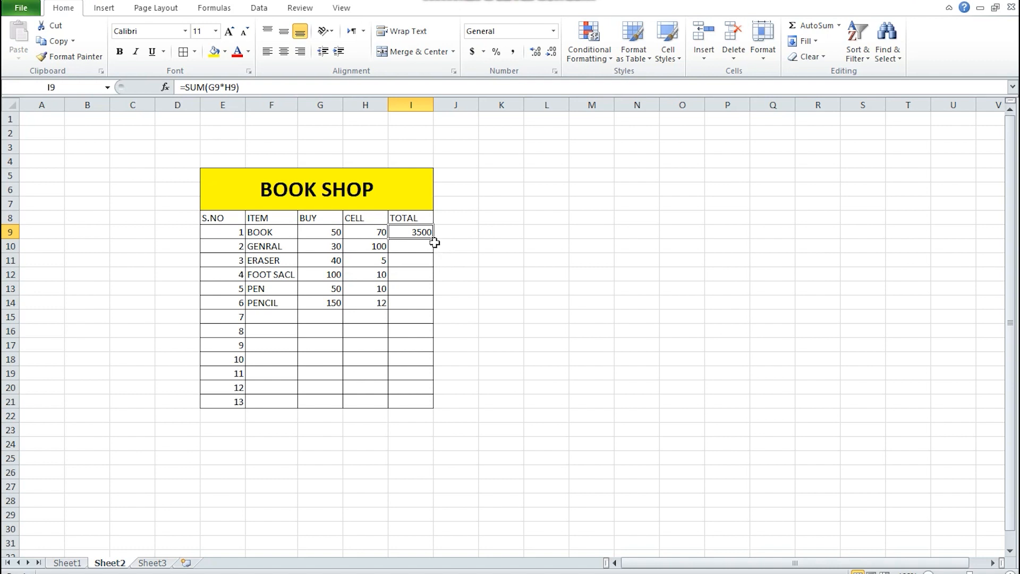
{"action": "left_click_drag", "start_coordinate": [435, 243], "coordinate": [440, 310]}
{"action": "left_click", "coordinate": [404, 320]}
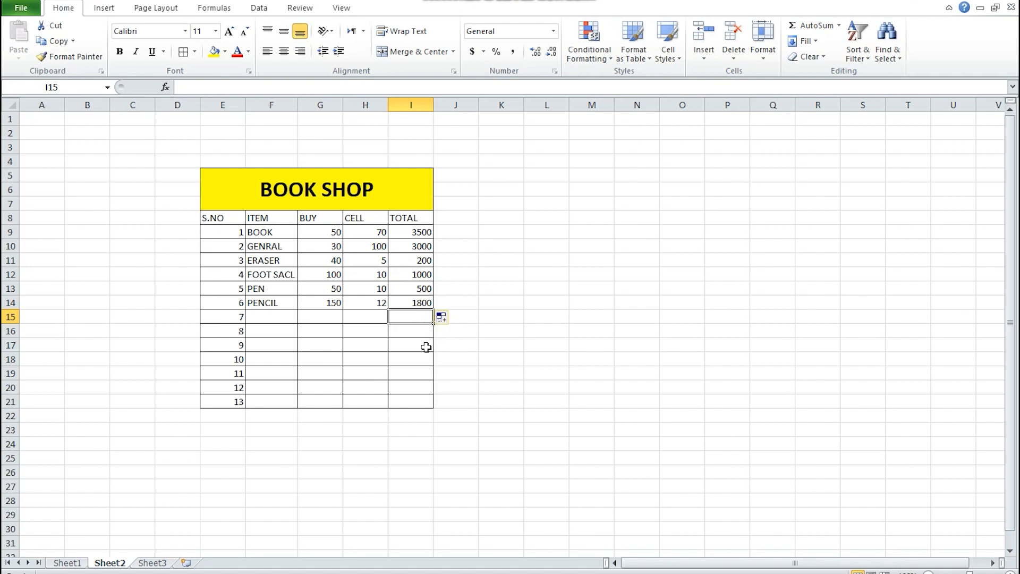
Add up the TOTAL column in cell I16 with the formula =SUM(I9:I14)
{"action": "left_click", "coordinate": [375, 333]}
{"action": "left_click", "coordinate": [407, 334]}
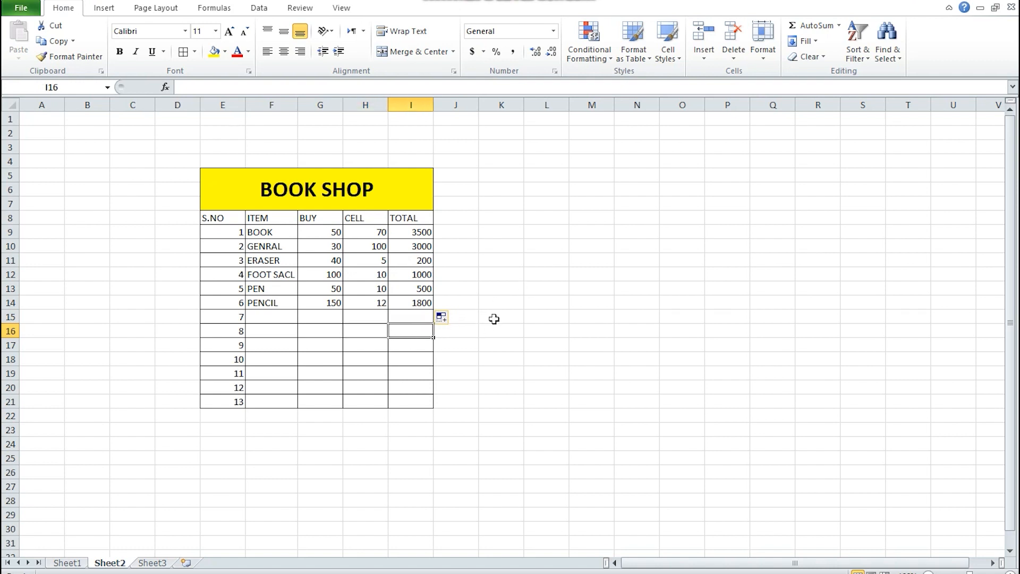
{"action": "type", "text": "=SUM("}
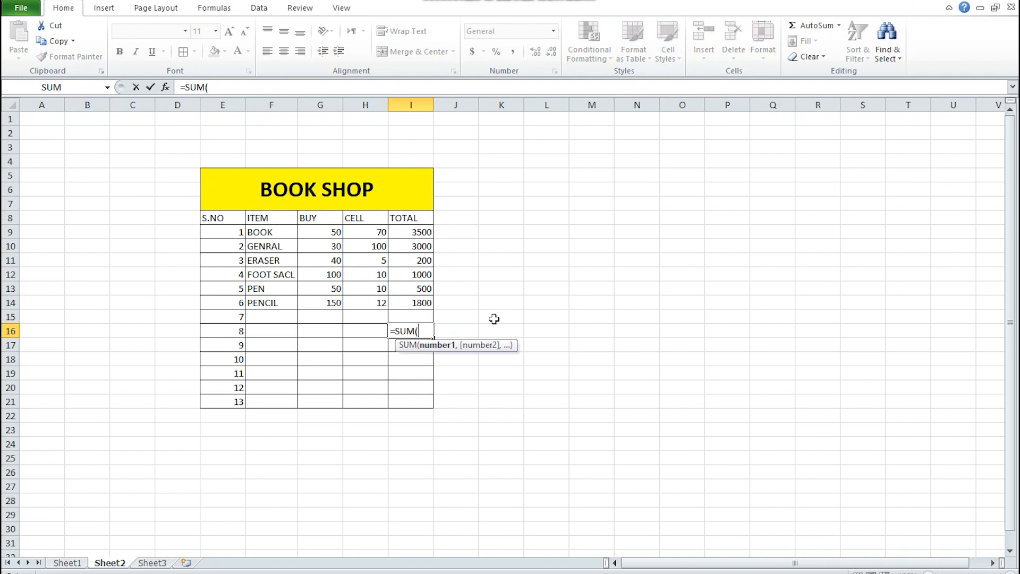
{"action": "left_click_drag", "start_coordinate": [408, 233], "coordinate": [416, 302]}
{"action": "type", "text": ")"}
{"action": "key", "text": "Return"}
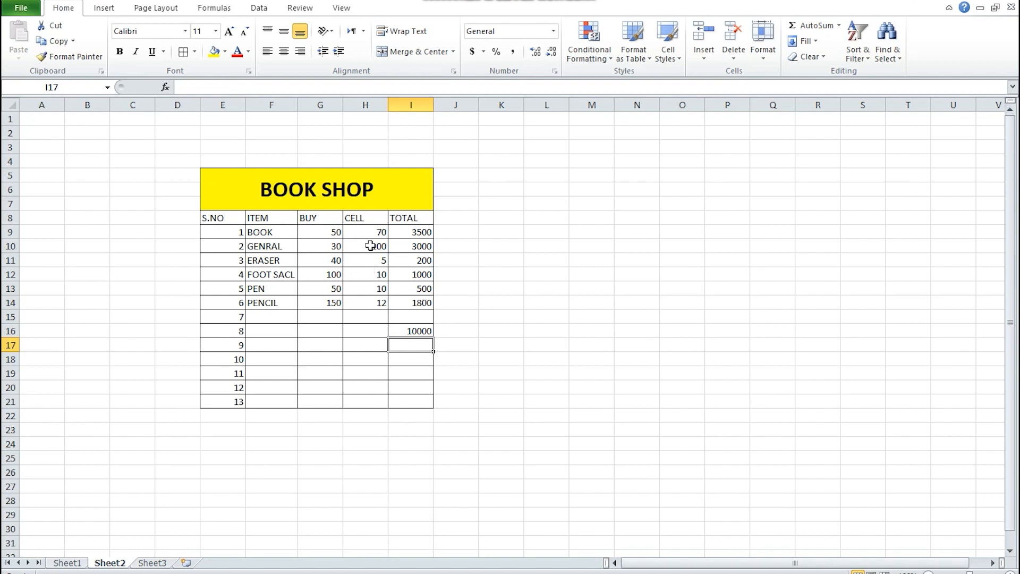
Add up the CELL column in cell H16 with the formula =SUM(H9:H14)
{"action": "left_click_drag", "start_coordinate": [373, 232], "coordinate": [375, 302]}
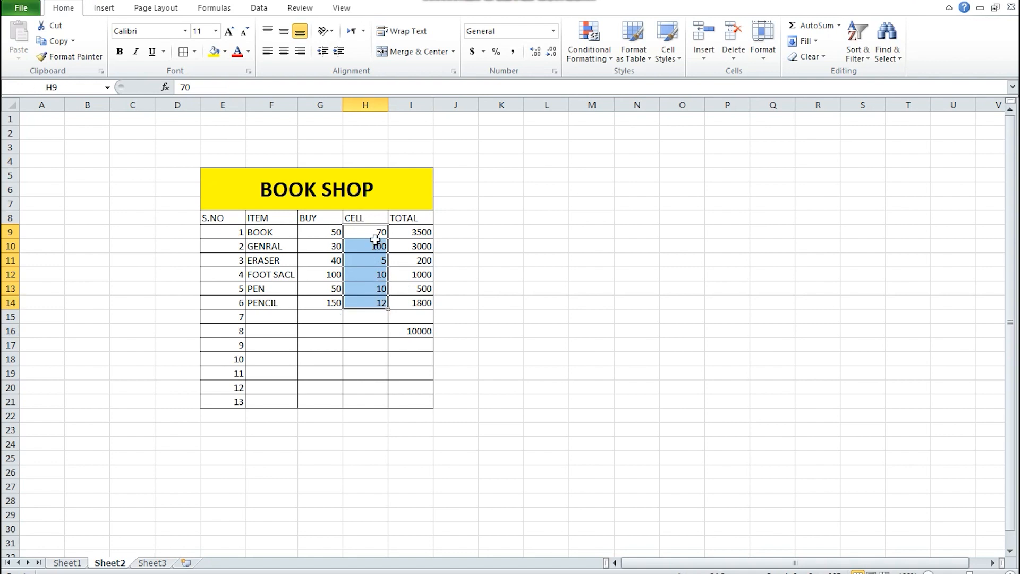
{"action": "left_click_drag", "start_coordinate": [375, 238], "coordinate": [378, 300]}
{"action": "left_click", "coordinate": [364, 330]}
{"action": "type", "text": "="}
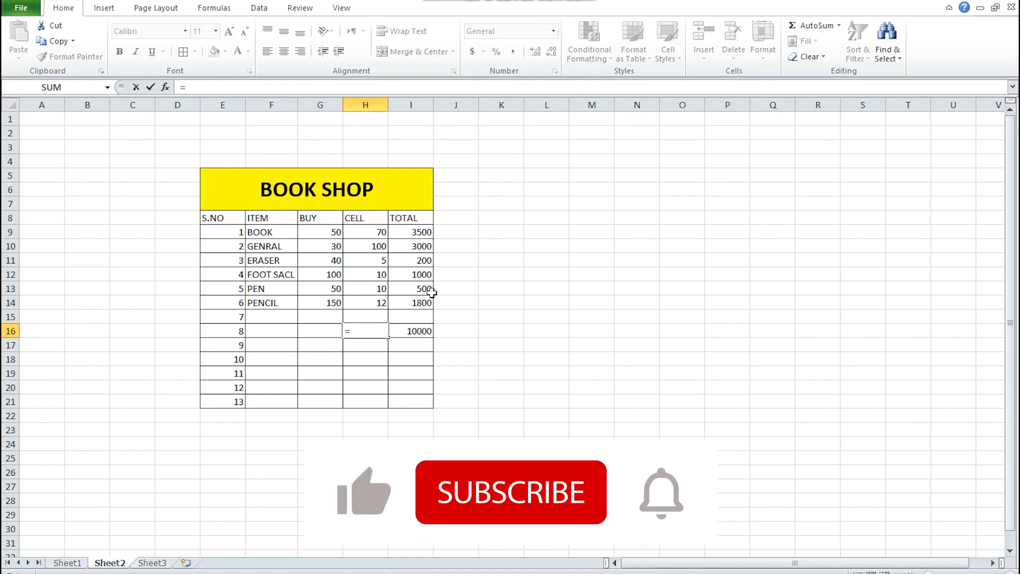
{"action": "type", "text": "SUM("}
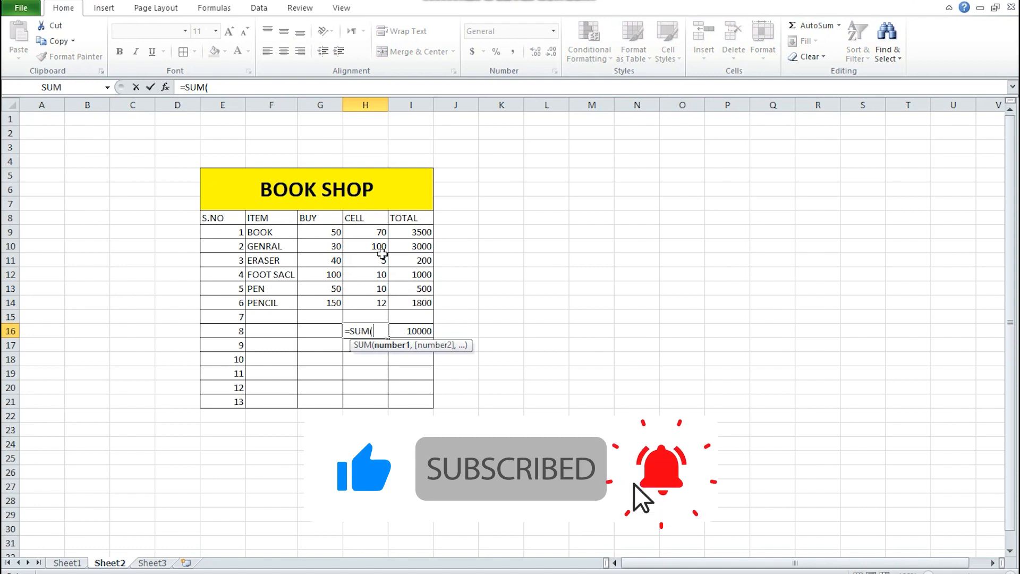
{"action": "left_click_drag", "start_coordinate": [365, 232], "coordinate": [369, 304]}
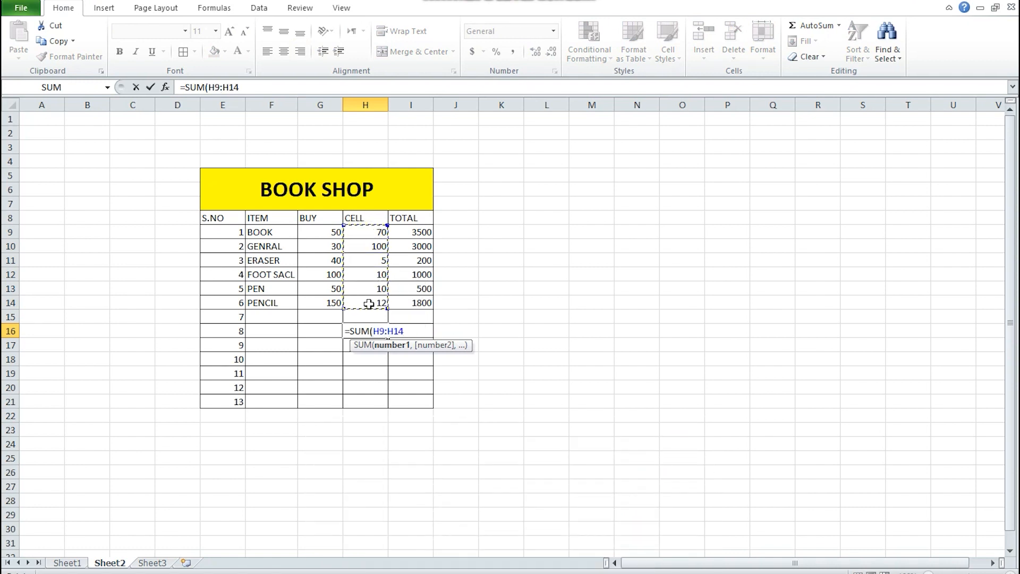
{"action": "type", "text": ")"}
{"action": "key", "text": "Return"}
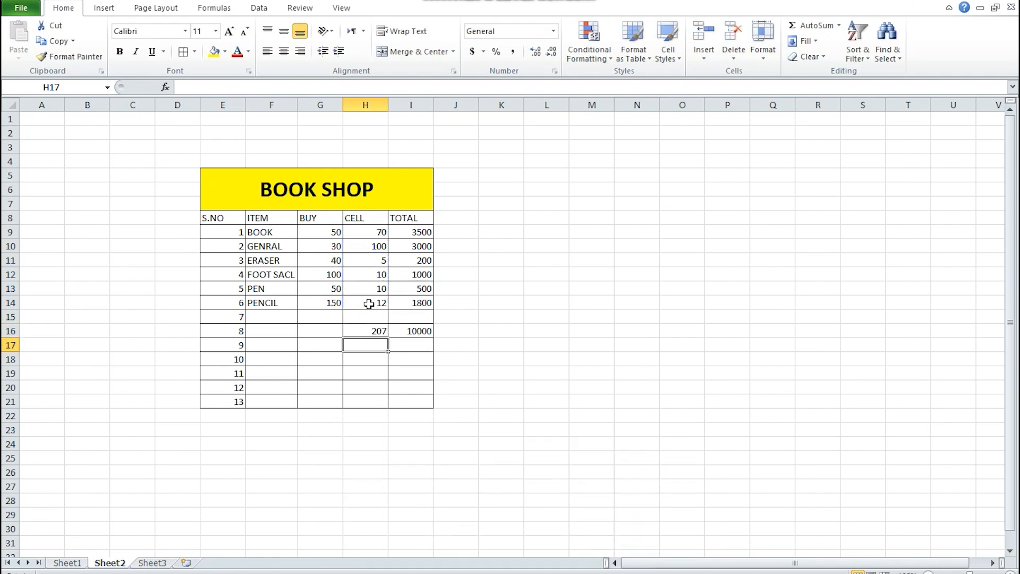
{"action": "left_click", "coordinate": [373, 332]}
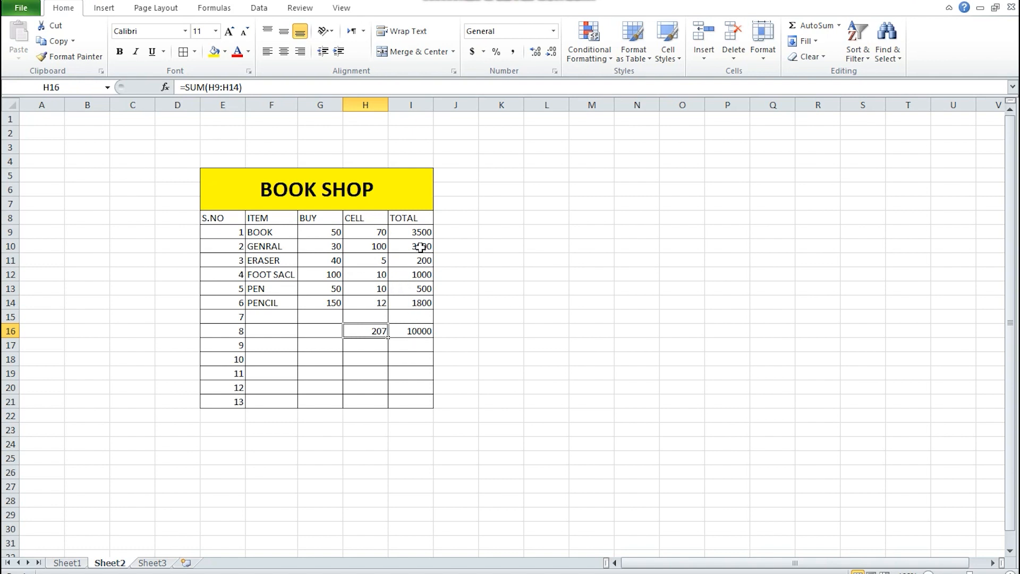
{"action": "left_click", "coordinate": [332, 197]}
{"action": "left_click", "coordinate": [369, 247]}
{"action": "left_click", "coordinate": [410, 247]}
{"action": "left_click", "coordinate": [414, 228]}
{"action": "left_click", "coordinate": [411, 259]}
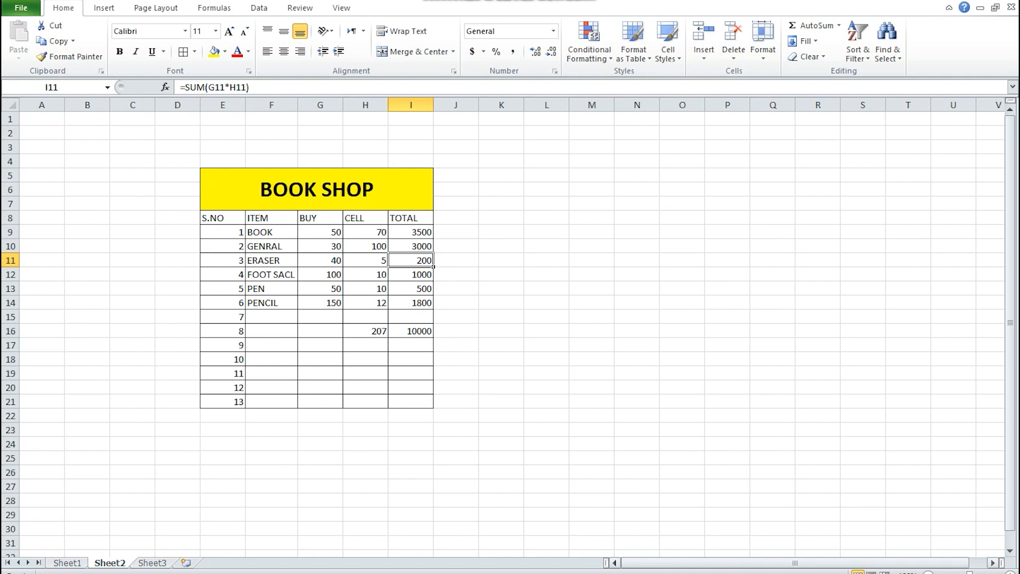
{"action": "left_click", "coordinate": [635, 573]}
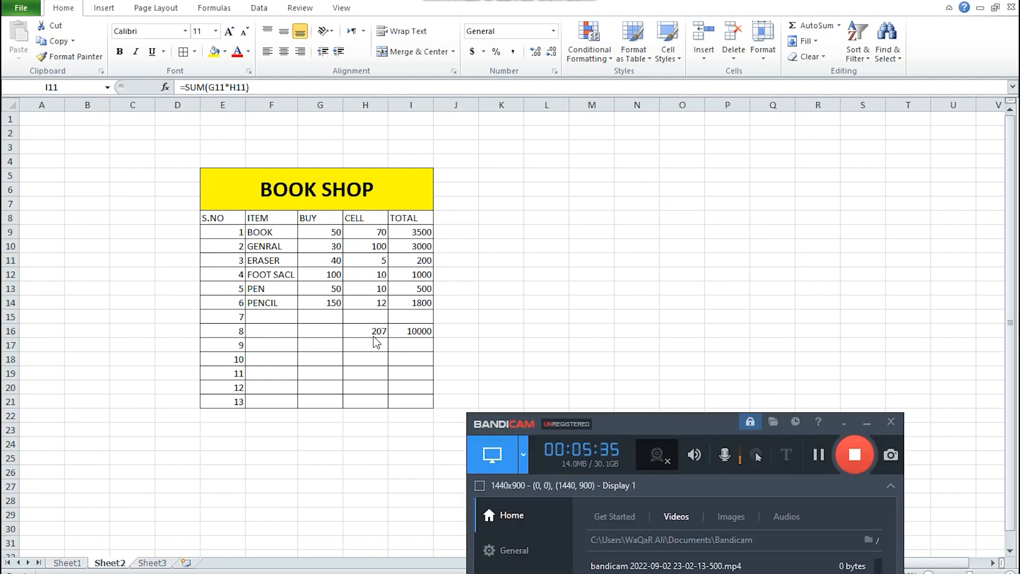